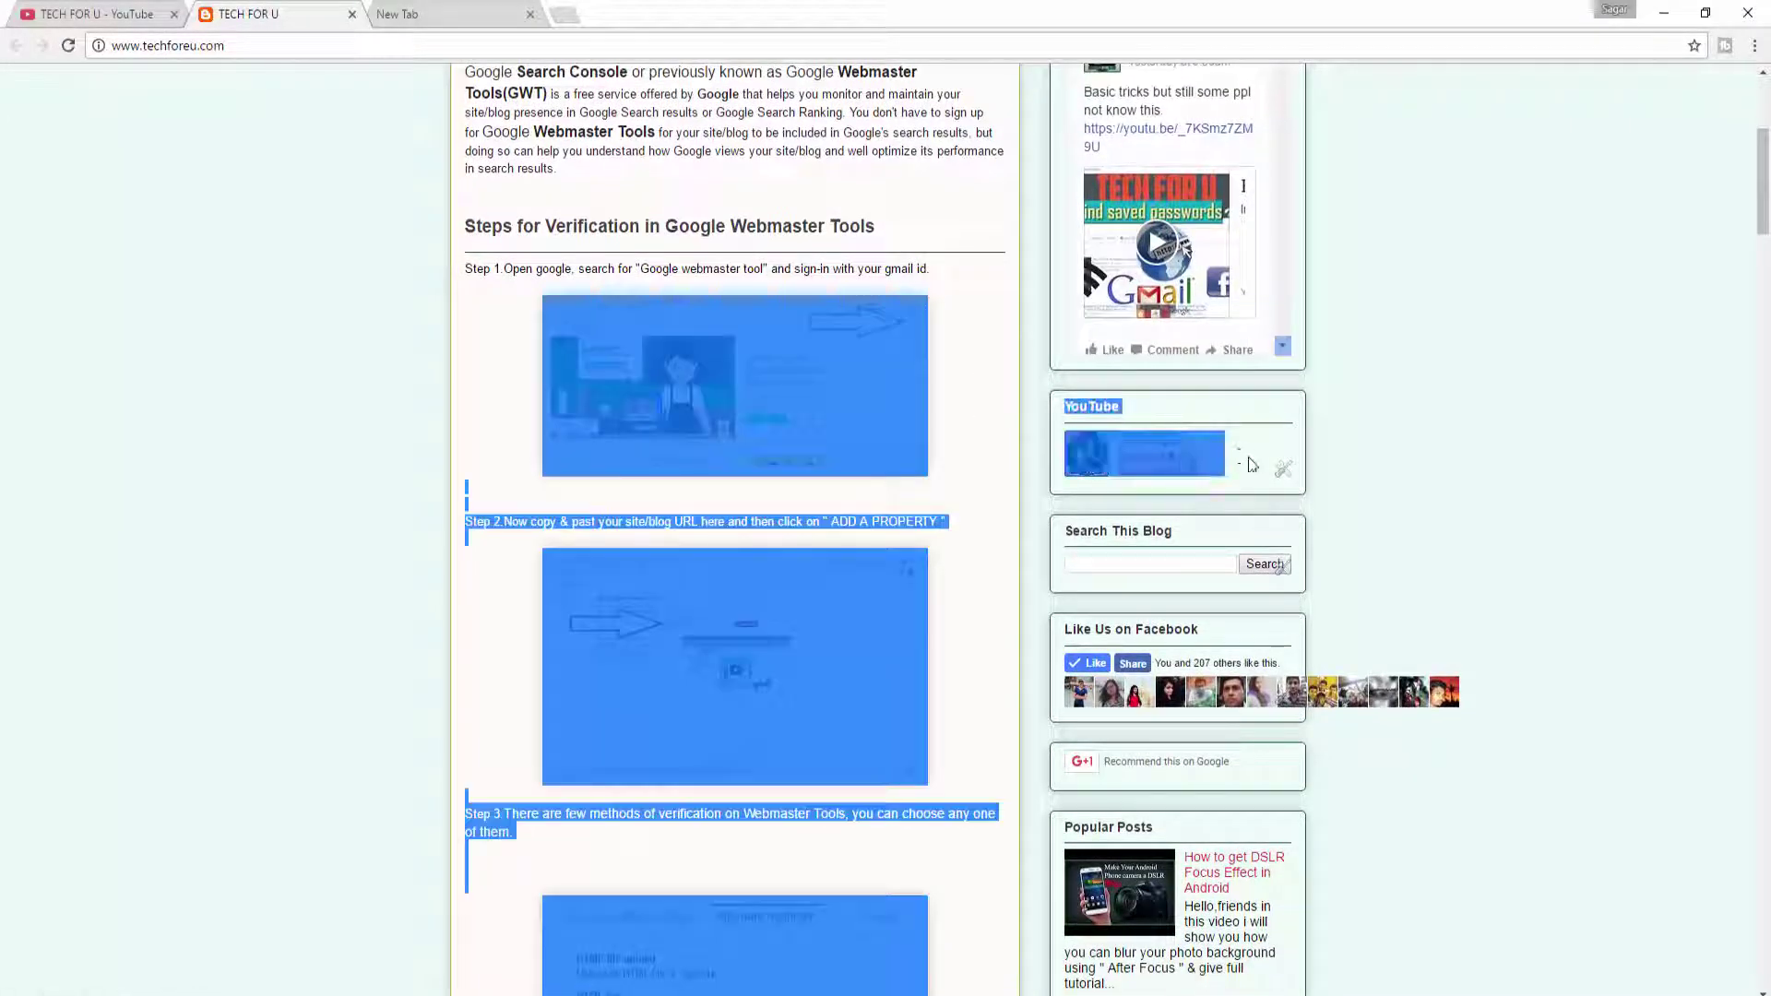
Scroll through the TECH FOR U blog's posts, then switch to the blank new tab.
left_click(1392, 454)
left_click_drag(1768, 191, 1603, 485)
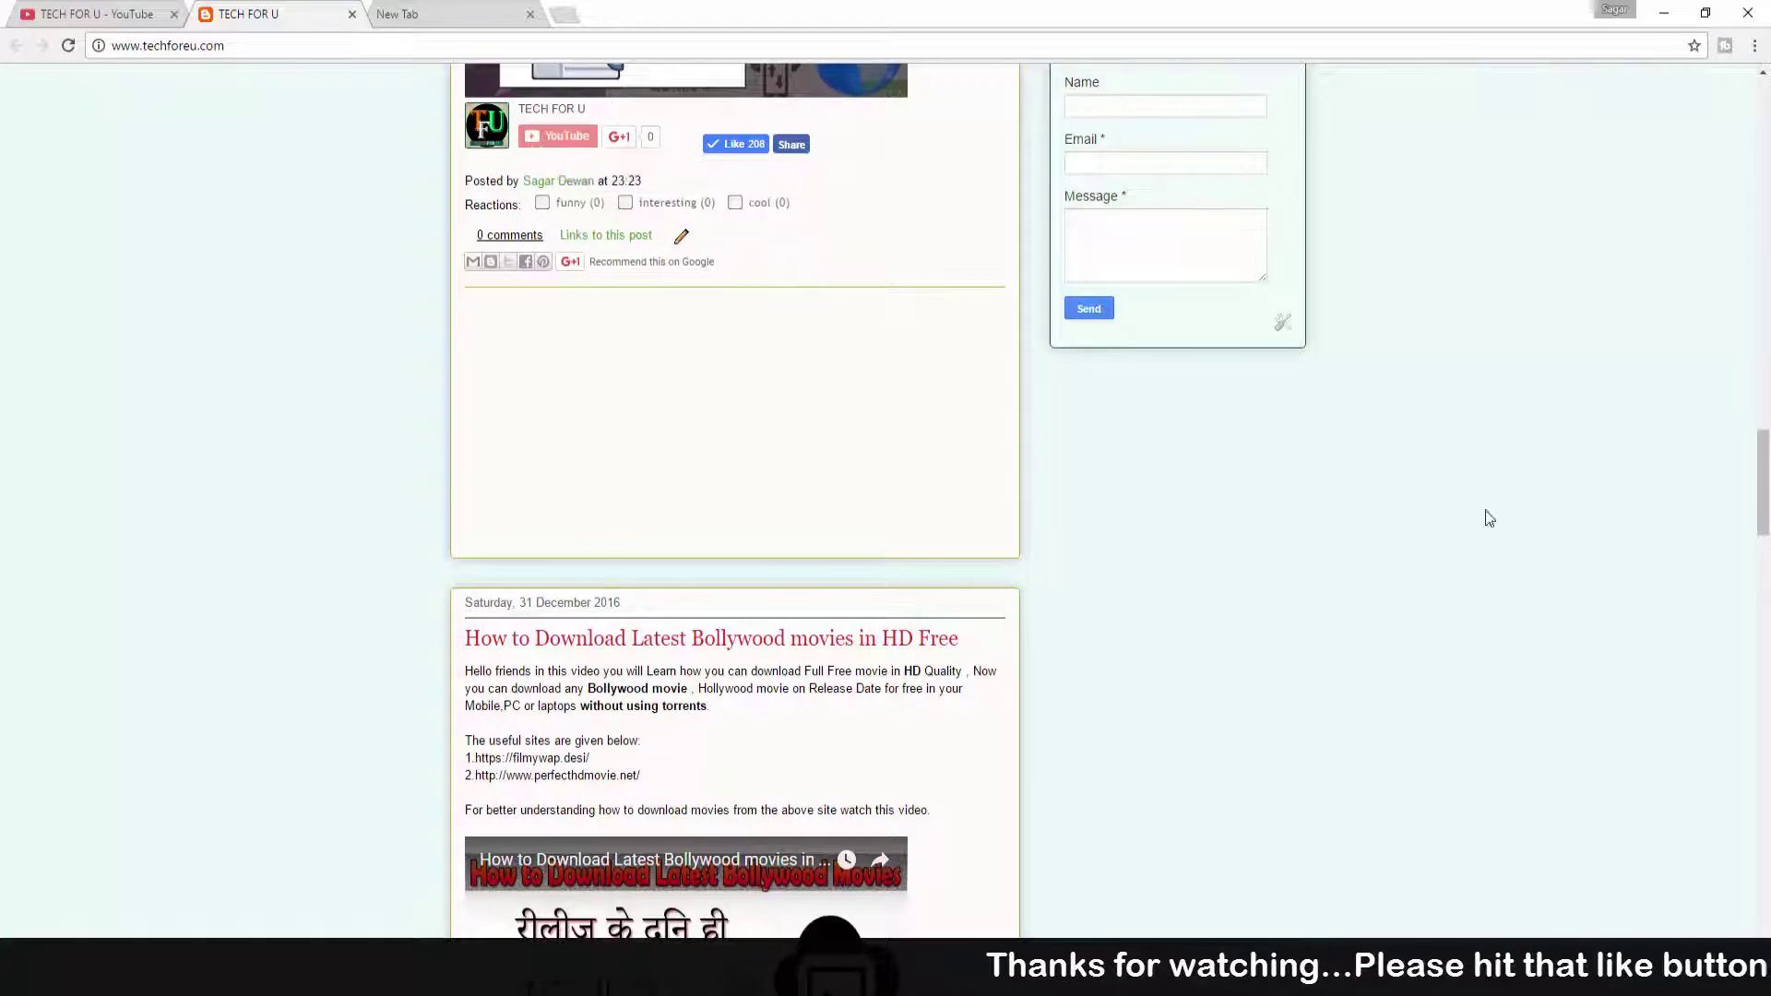
left_click(1766, 601)
scroll(1766, 602, "down", 4)
scroll(518, 247, "up", 5)
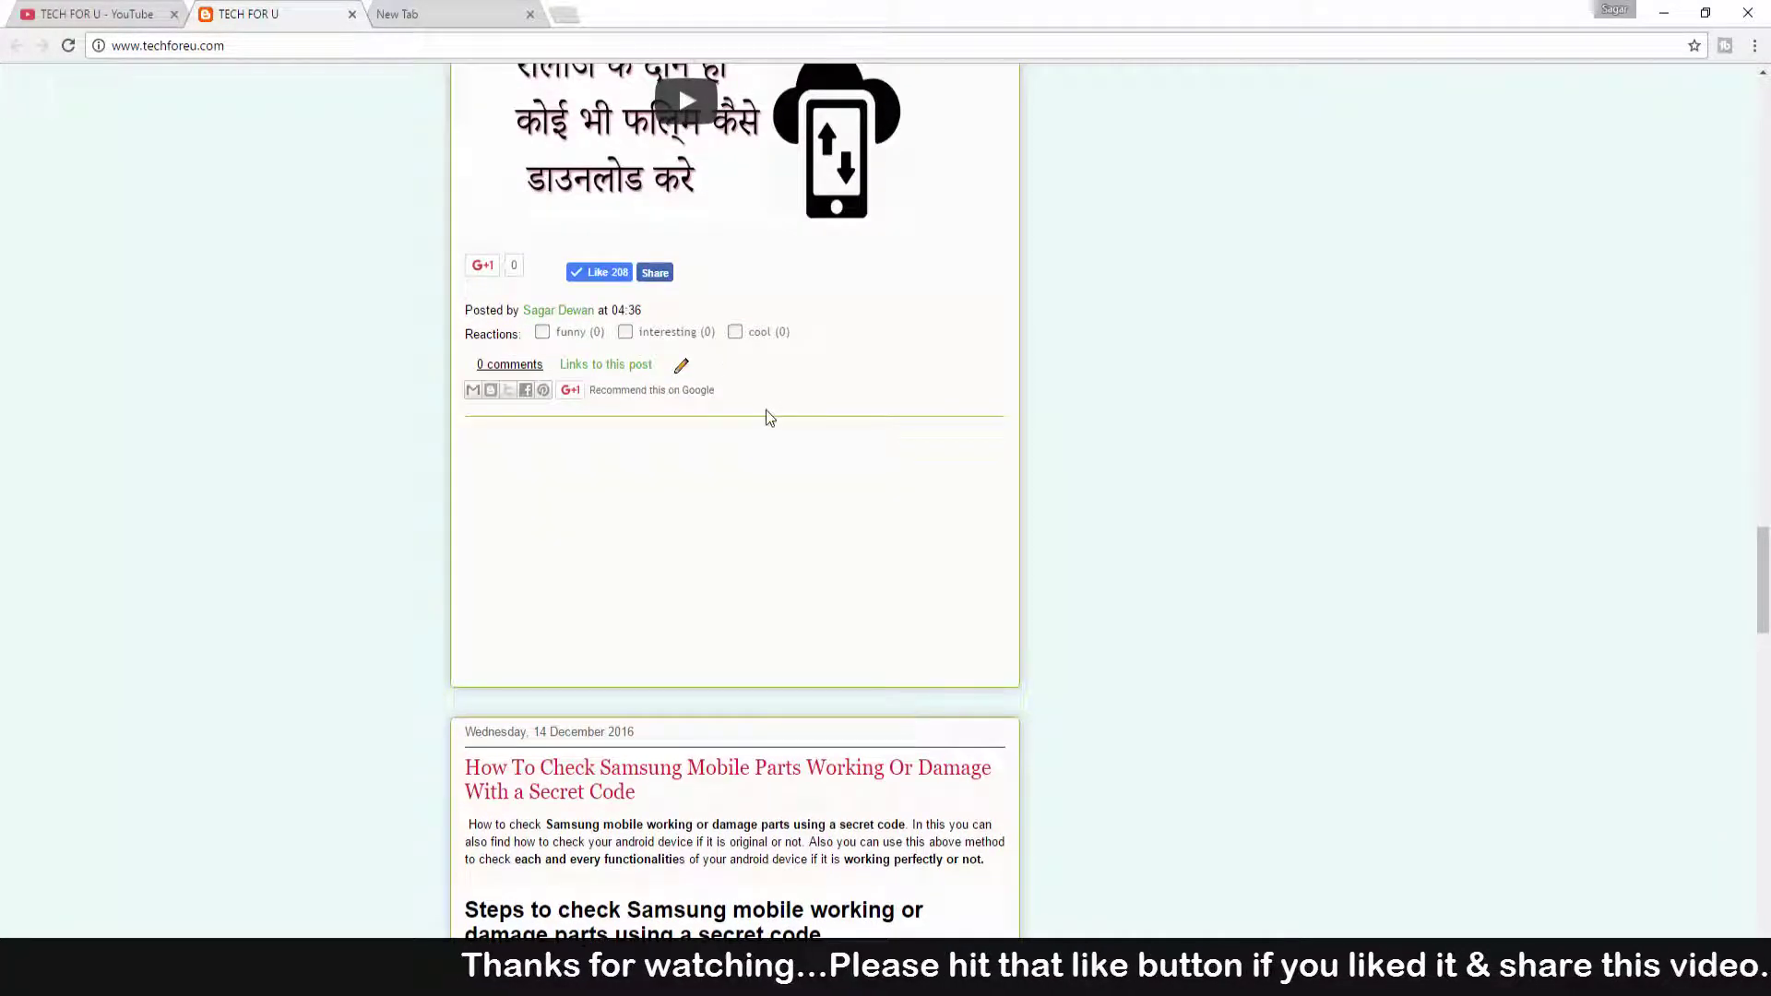
scroll(735, 498, "up", 3)
scroll(735, 499, "down", 10)
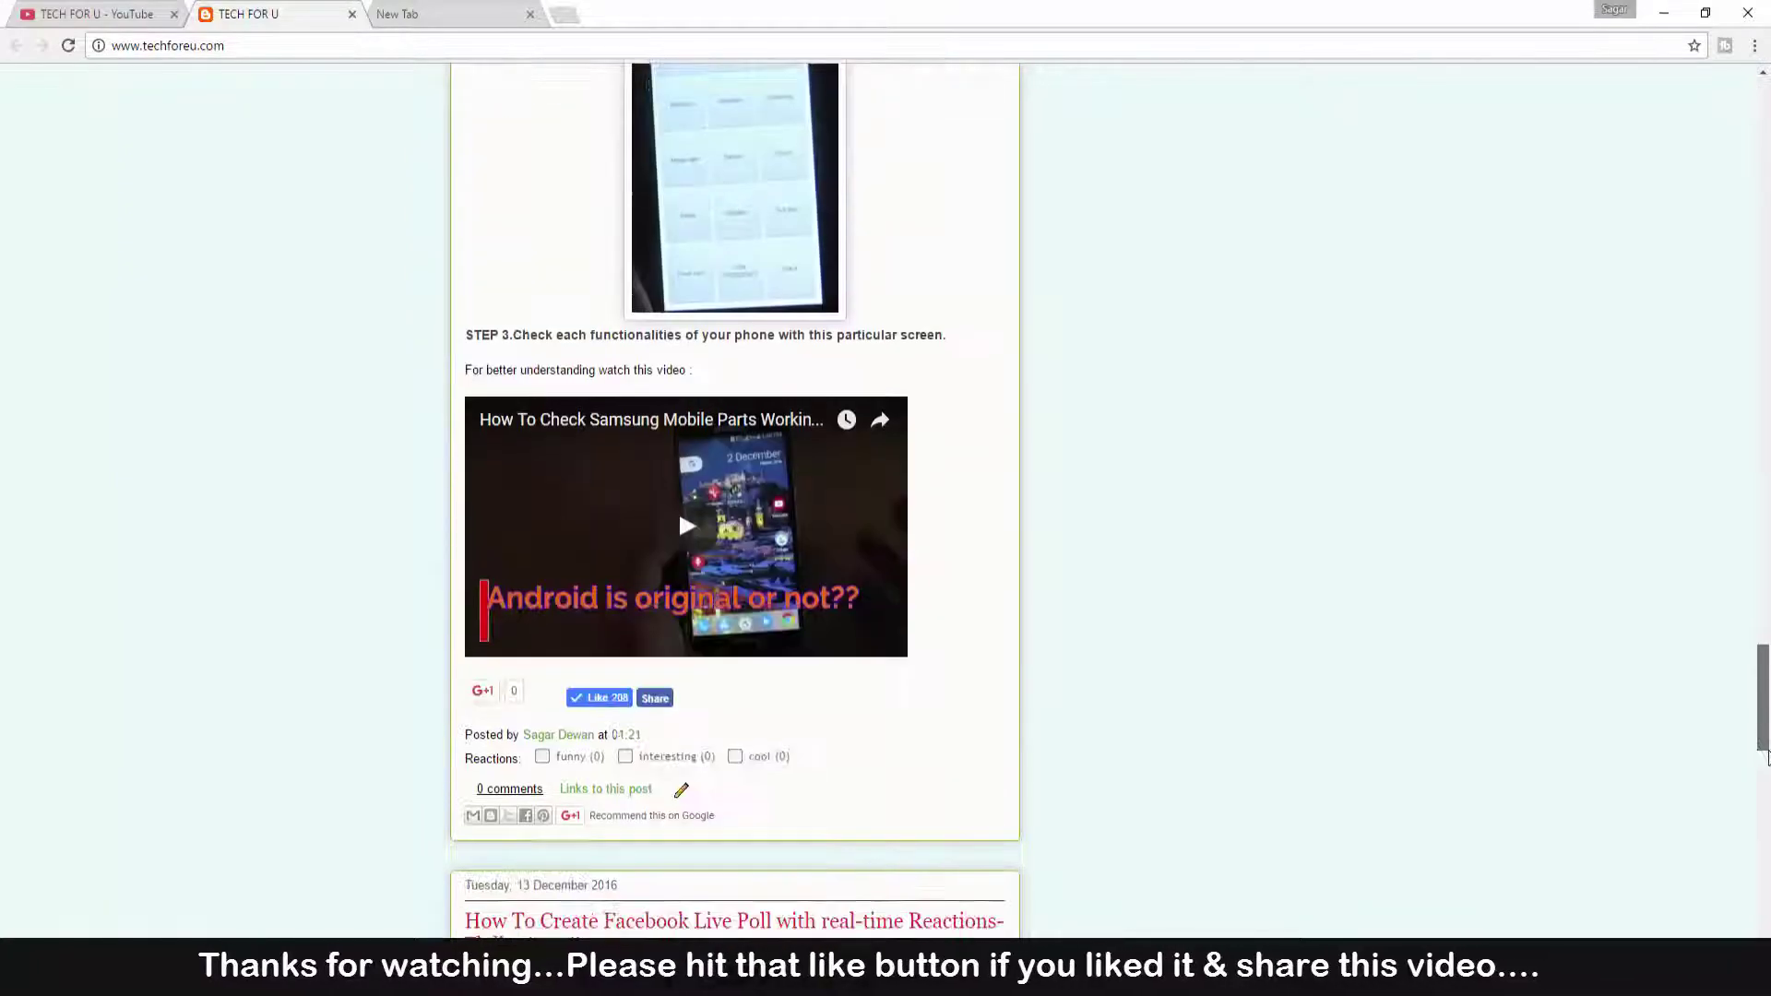
scroll(1768, 163, "up", 15)
scroll(1768, 164, "up", 13)
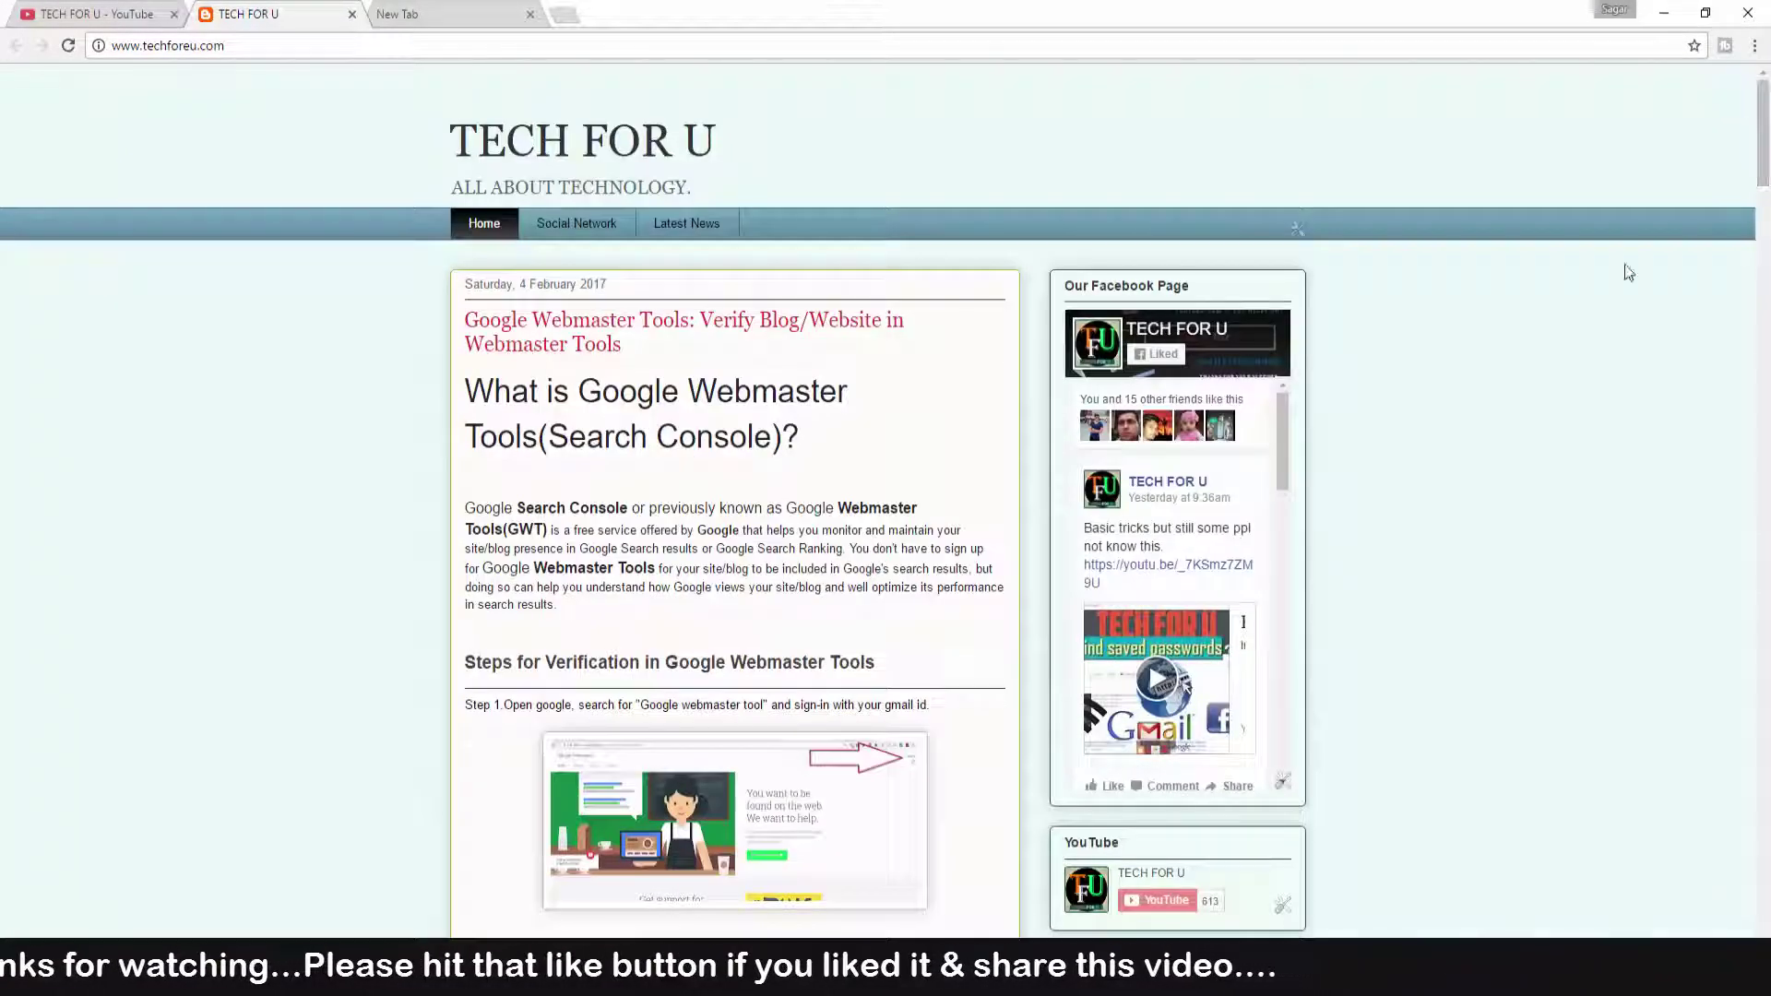
left_click(461, 14)
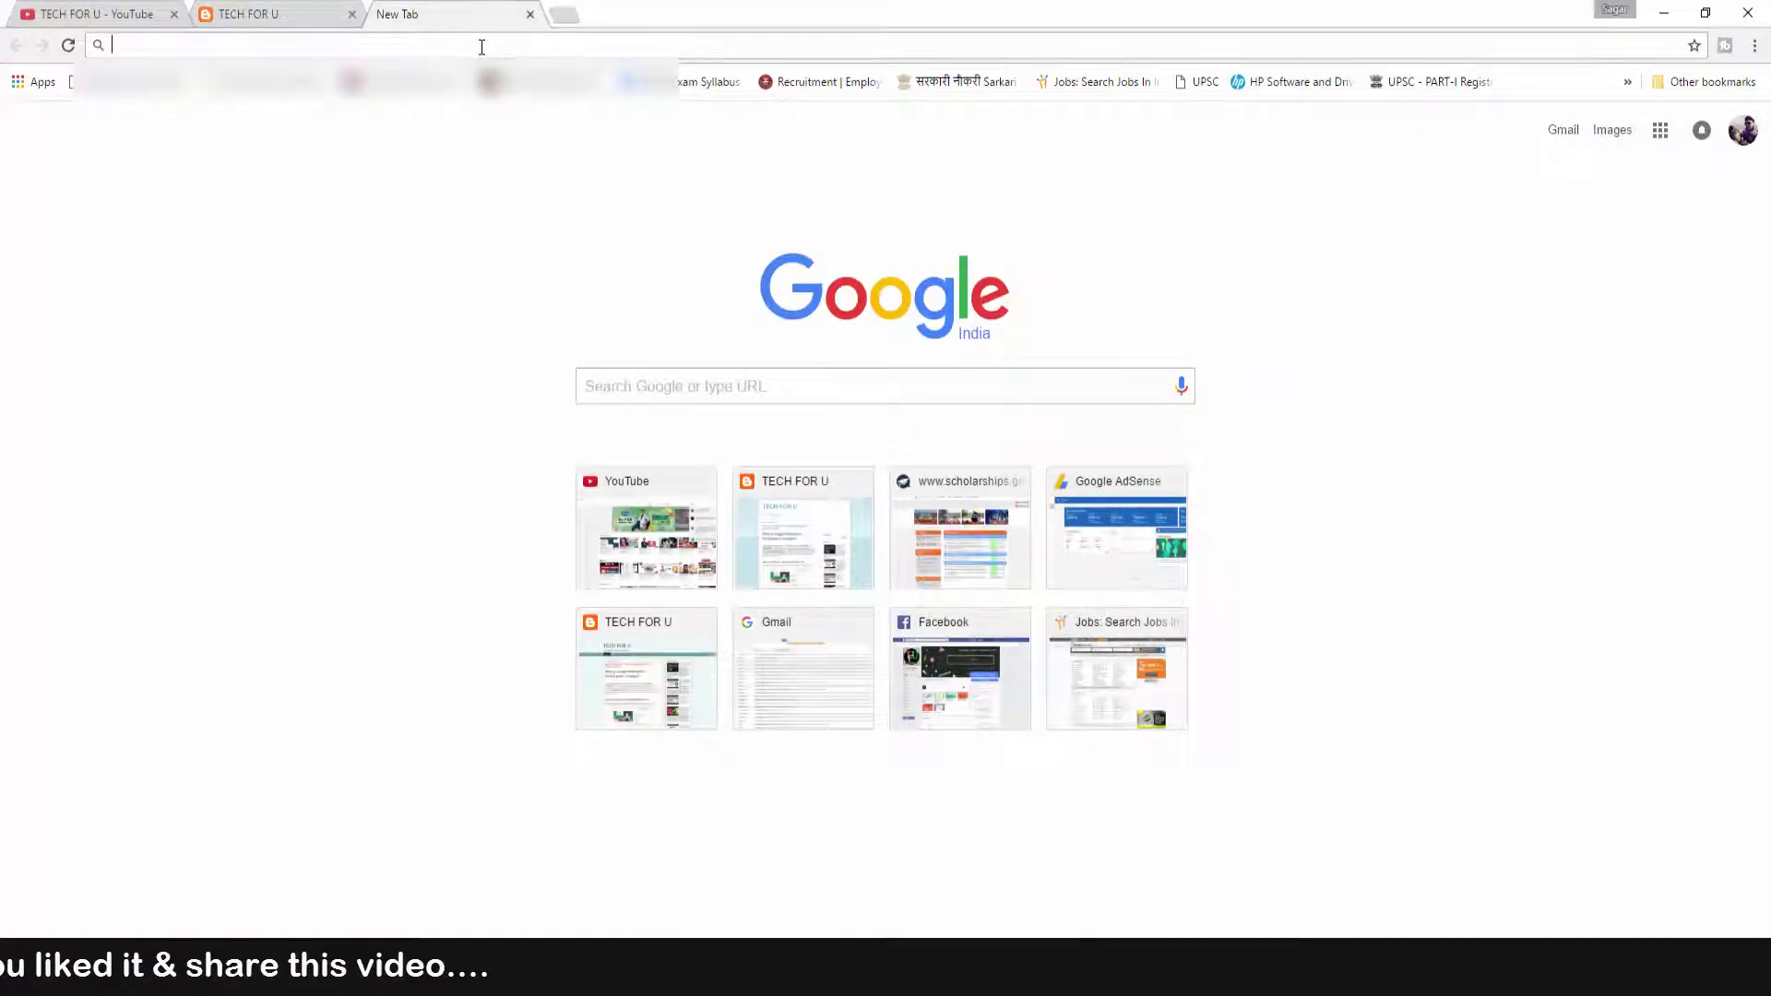
Search 'youtube s' in the address bar and open the YouTube for Developers site.
type("youtube.com")
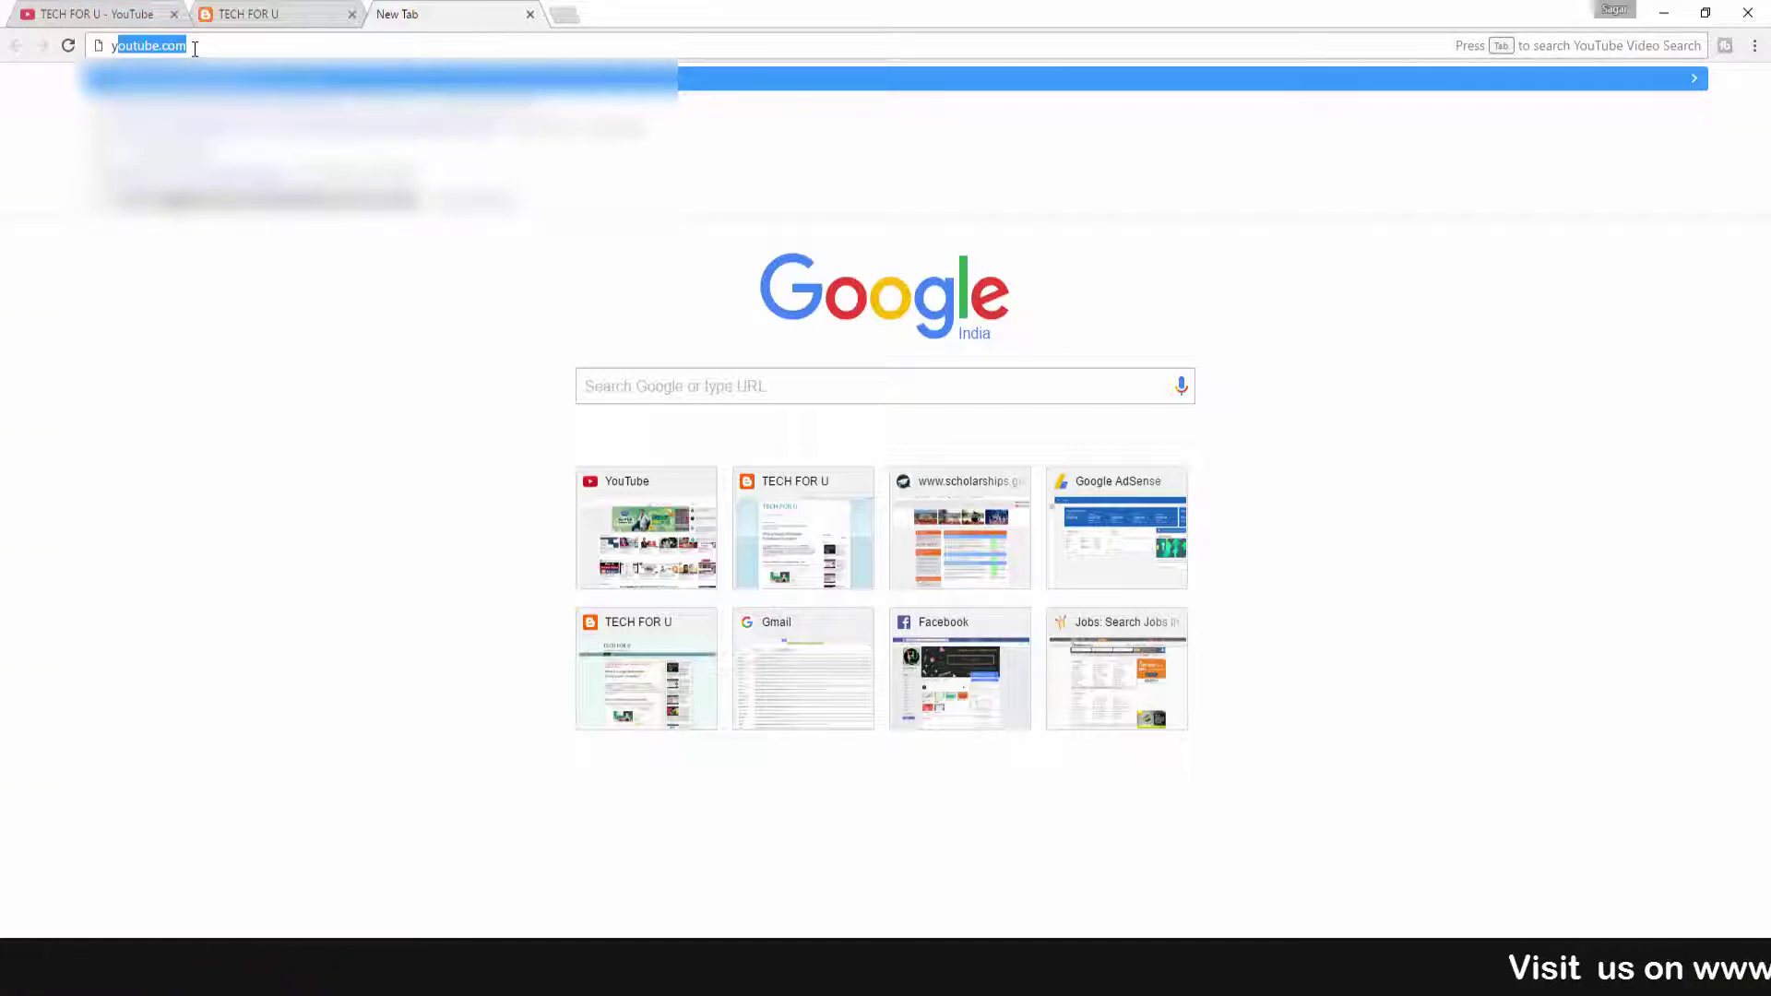
key("Right")
left_click_drag(160, 50, 196, 50)
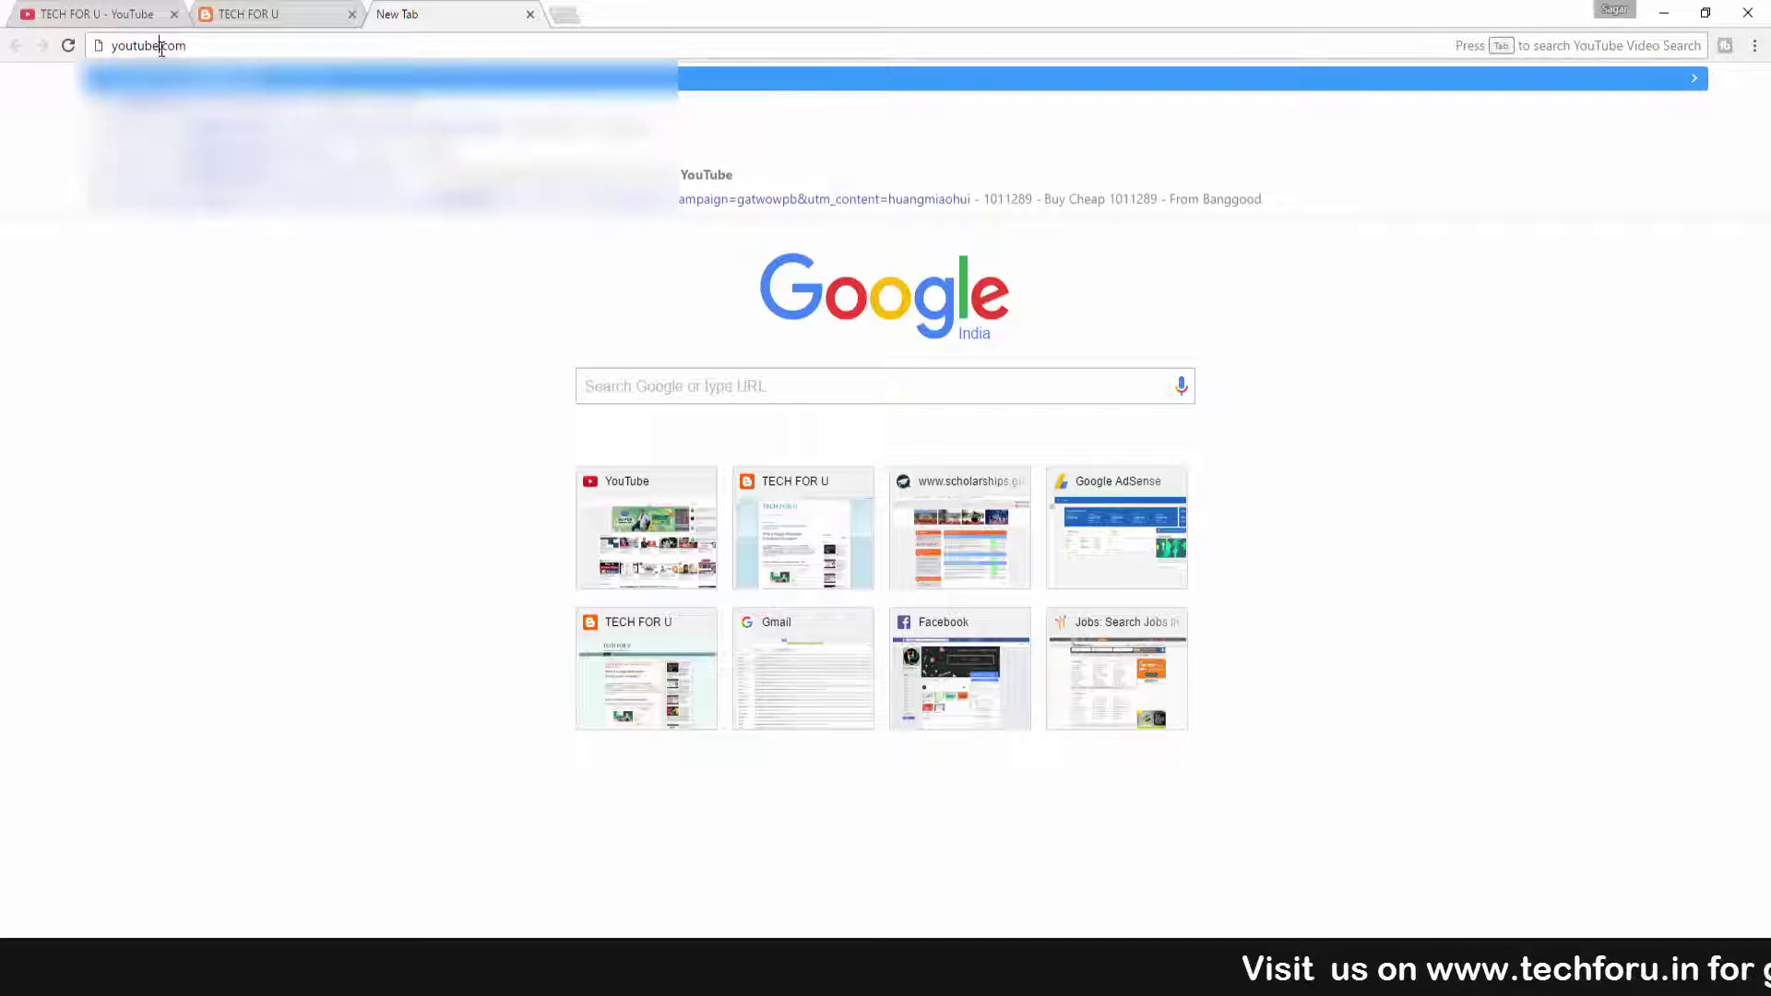
key("BackSpace")
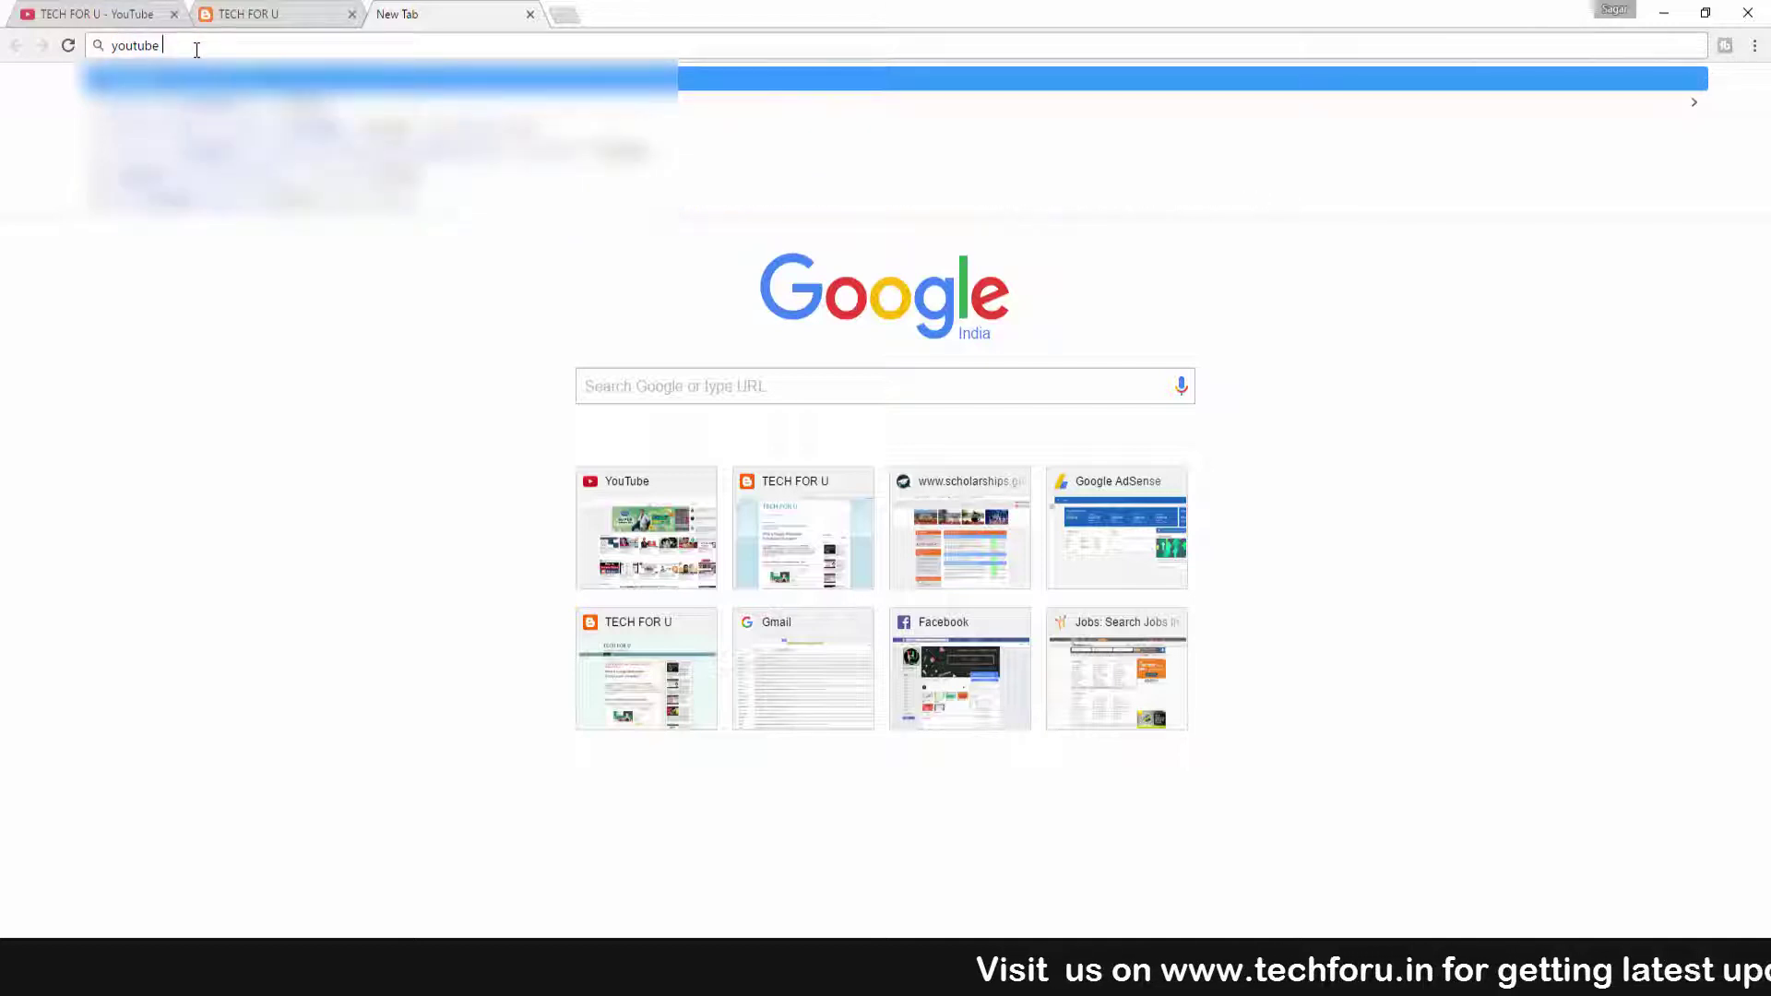
type("s")
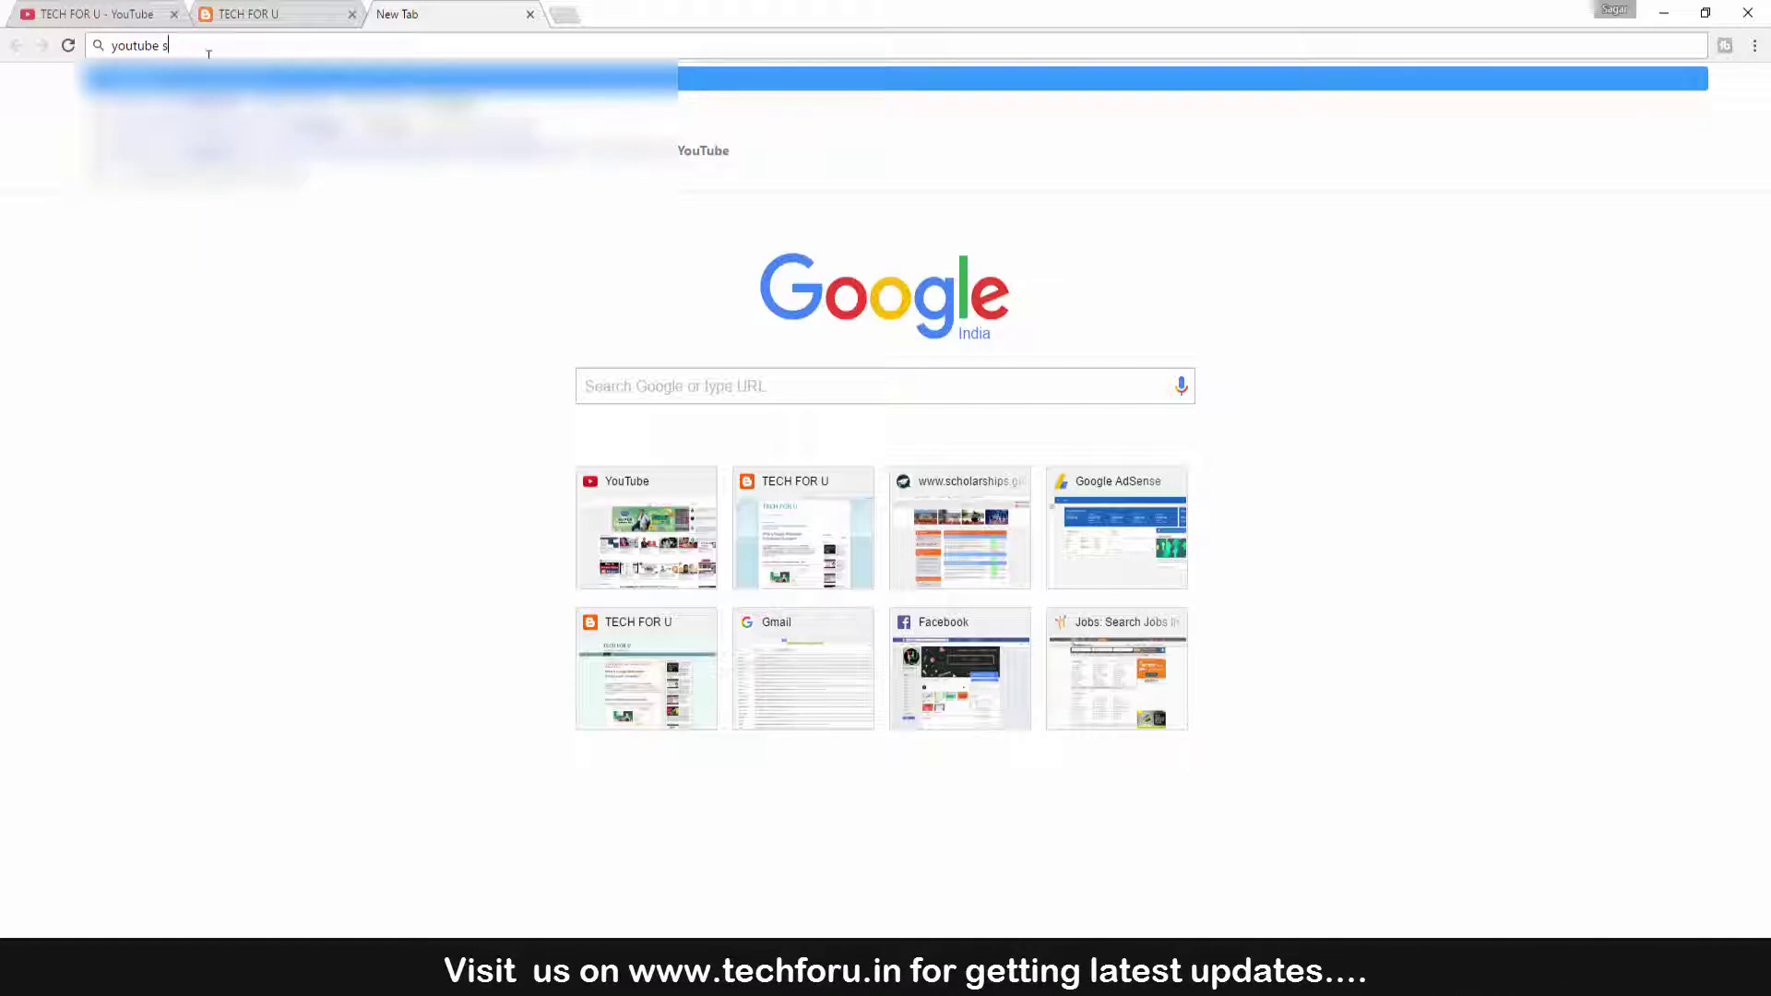
key("Down")
key("Return")
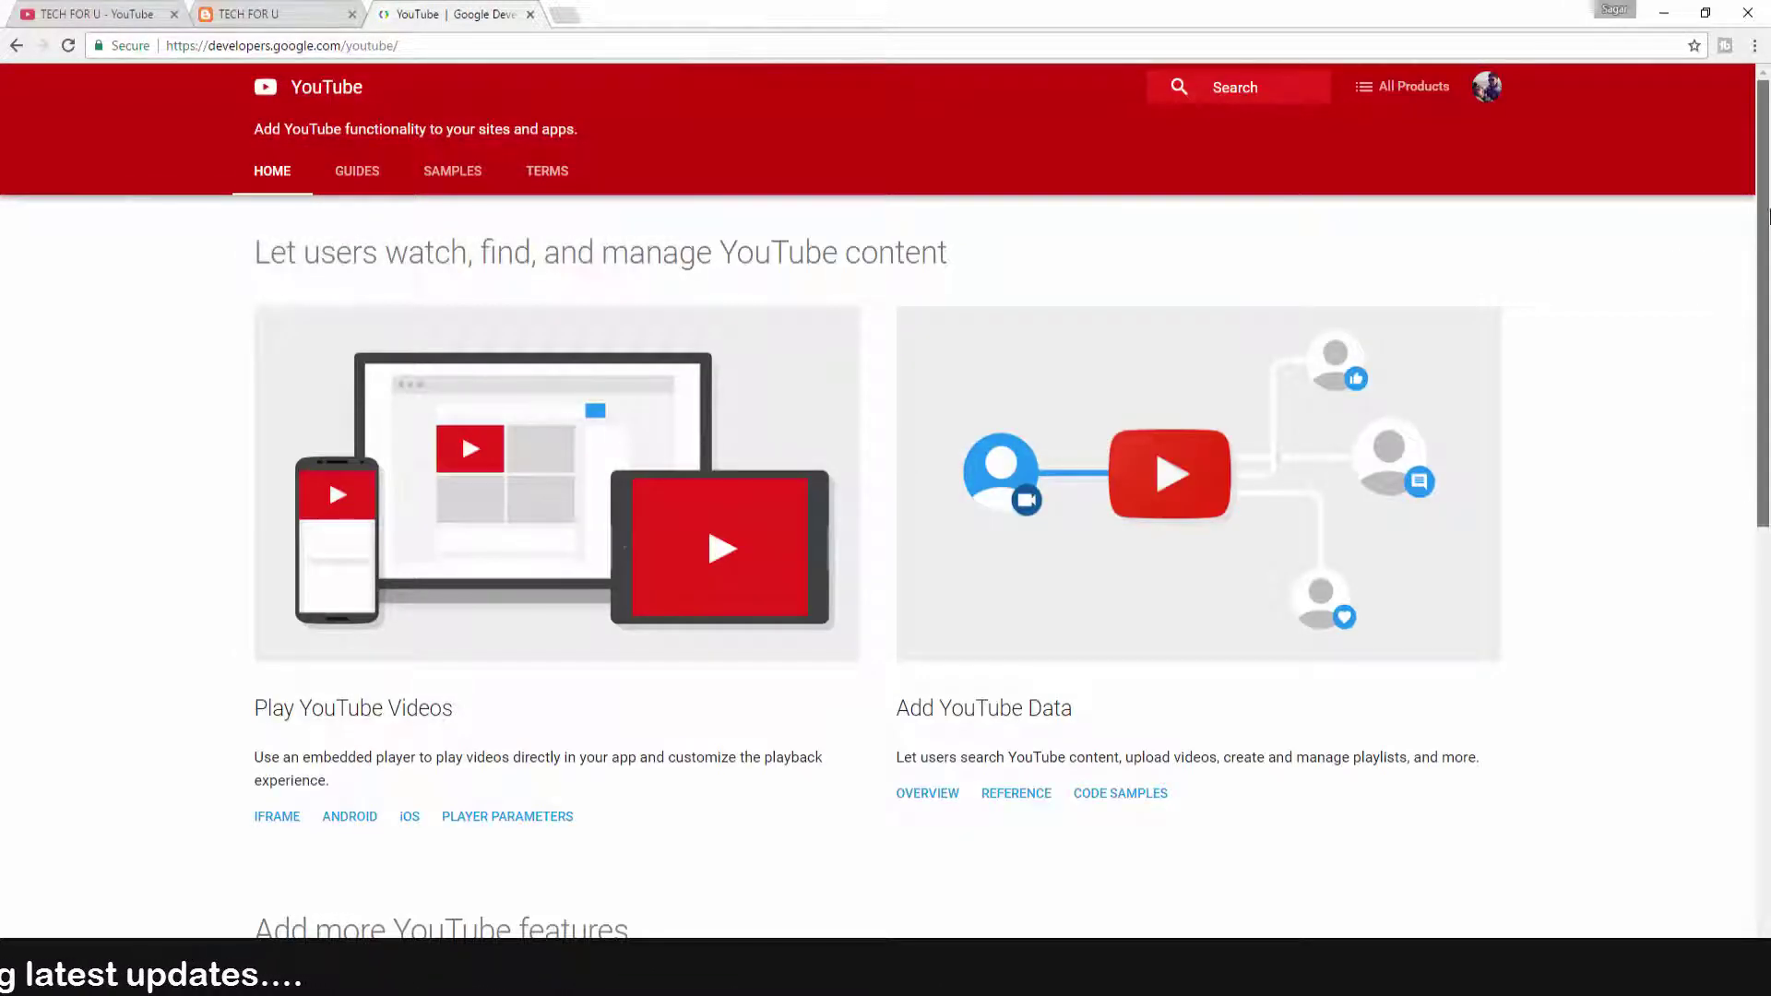
Scroll the developers page to the Configure a Button tool, then switch to the TECH FOR U channel tab.
scroll(1767, 388, "down", 3)
scroll(1767, 388, "down", 5)
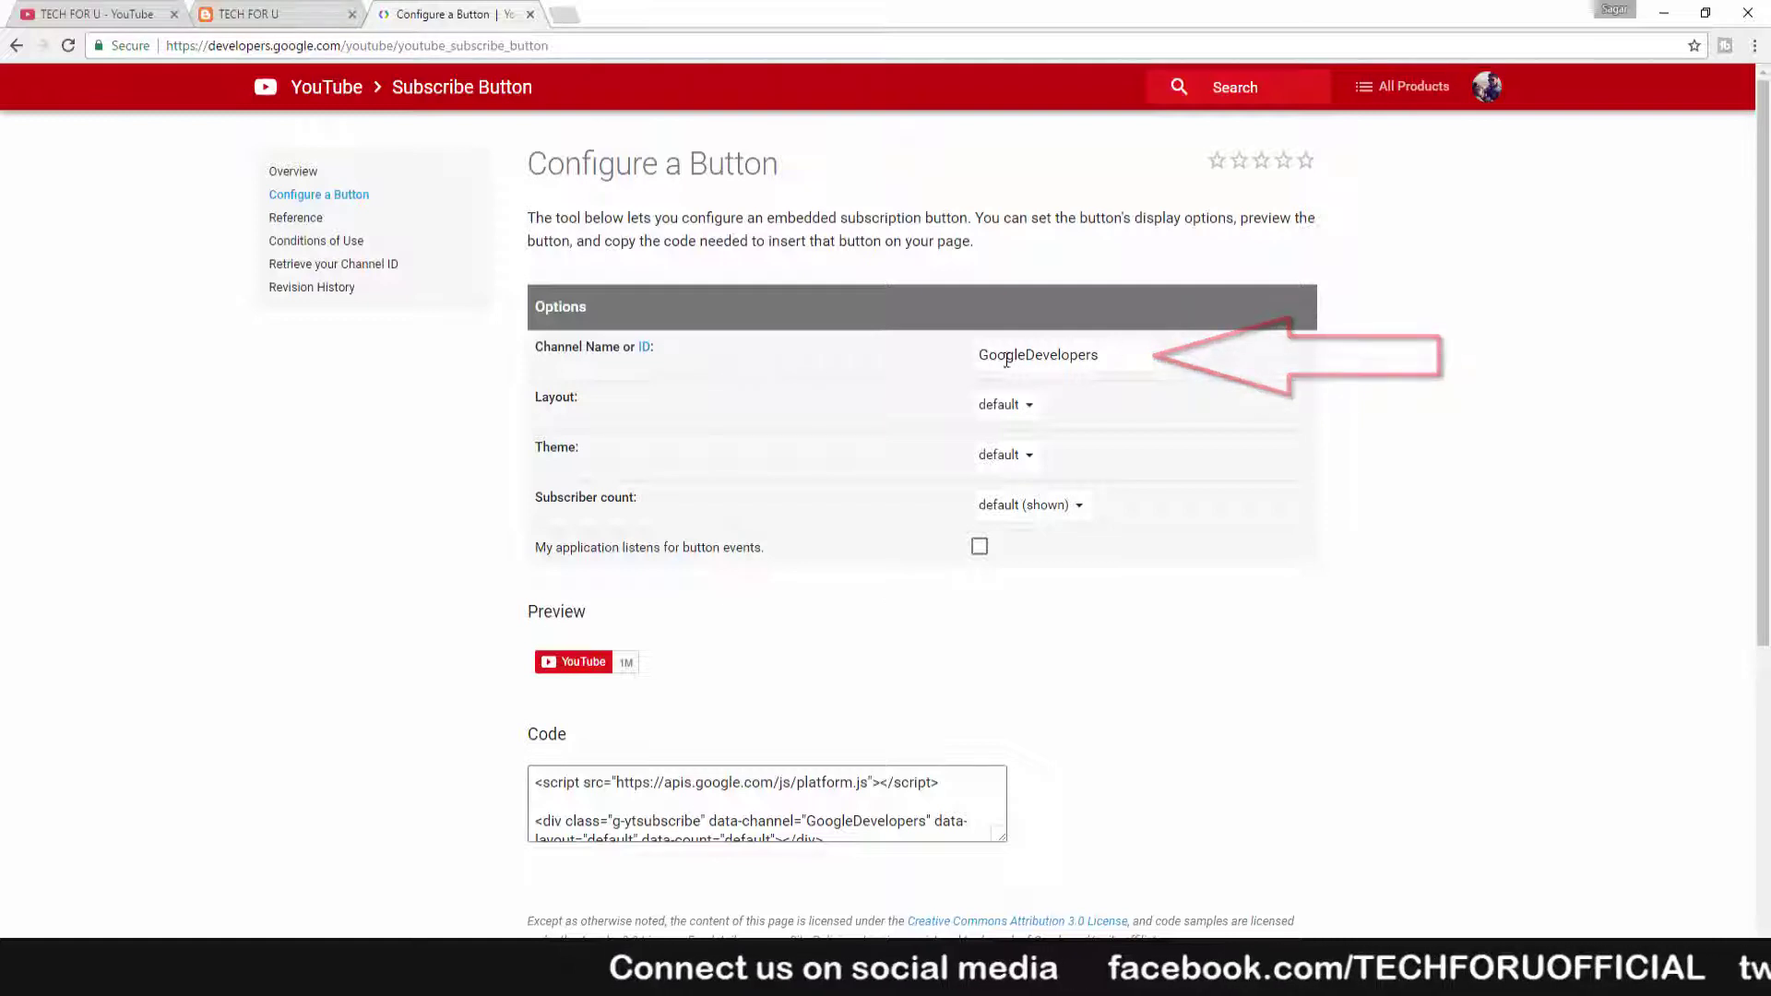
left_click(129, 20)
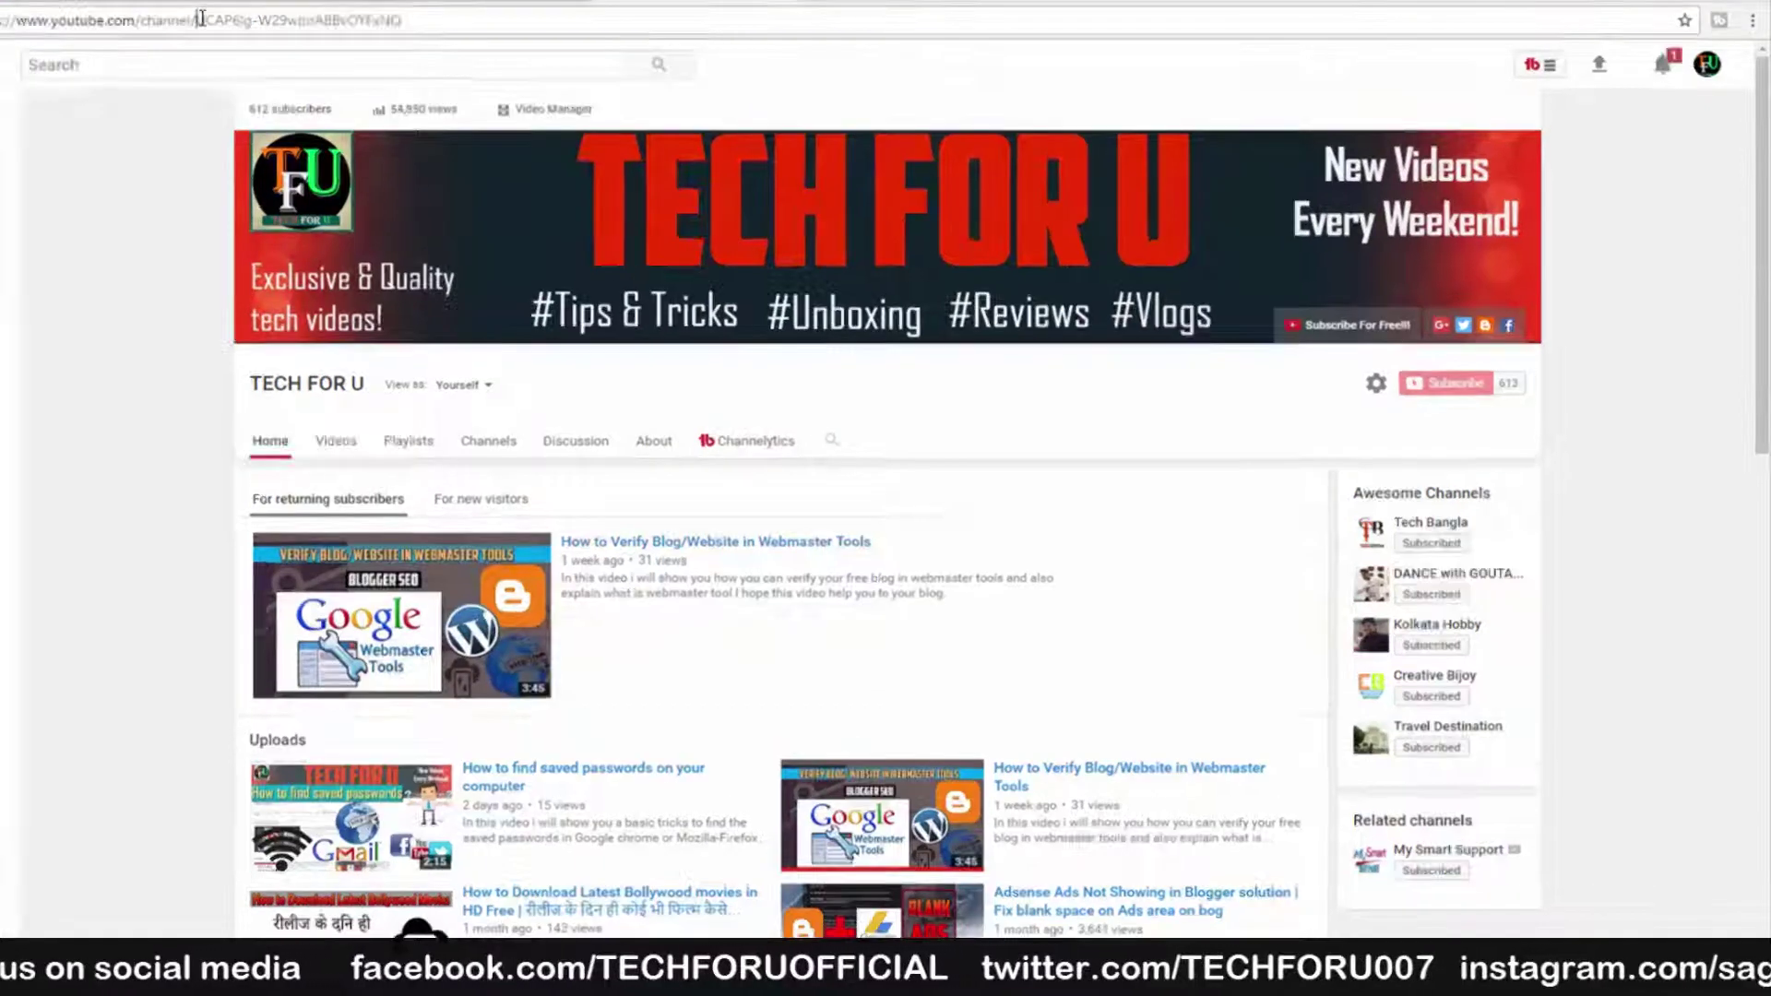
Copy the channel ID from the channel page's URL.
left_click_drag(185, 45, 378, 46)
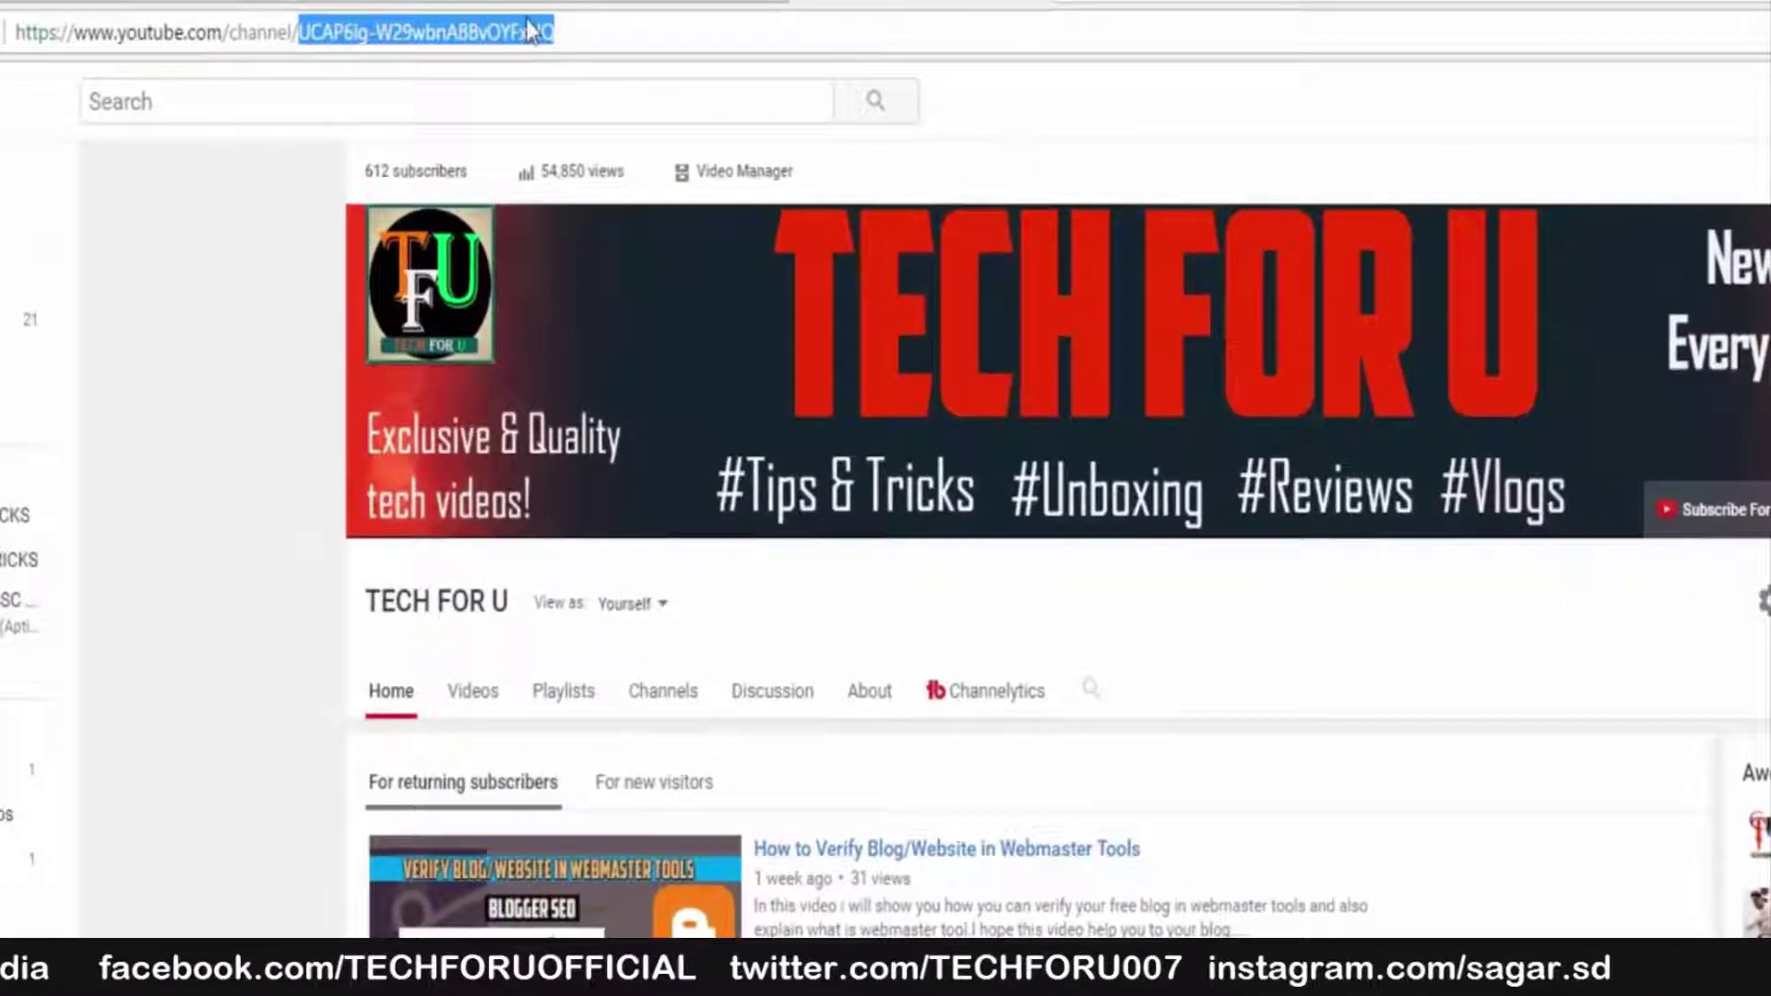
right_click(528, 30)
left_click(573, 137)
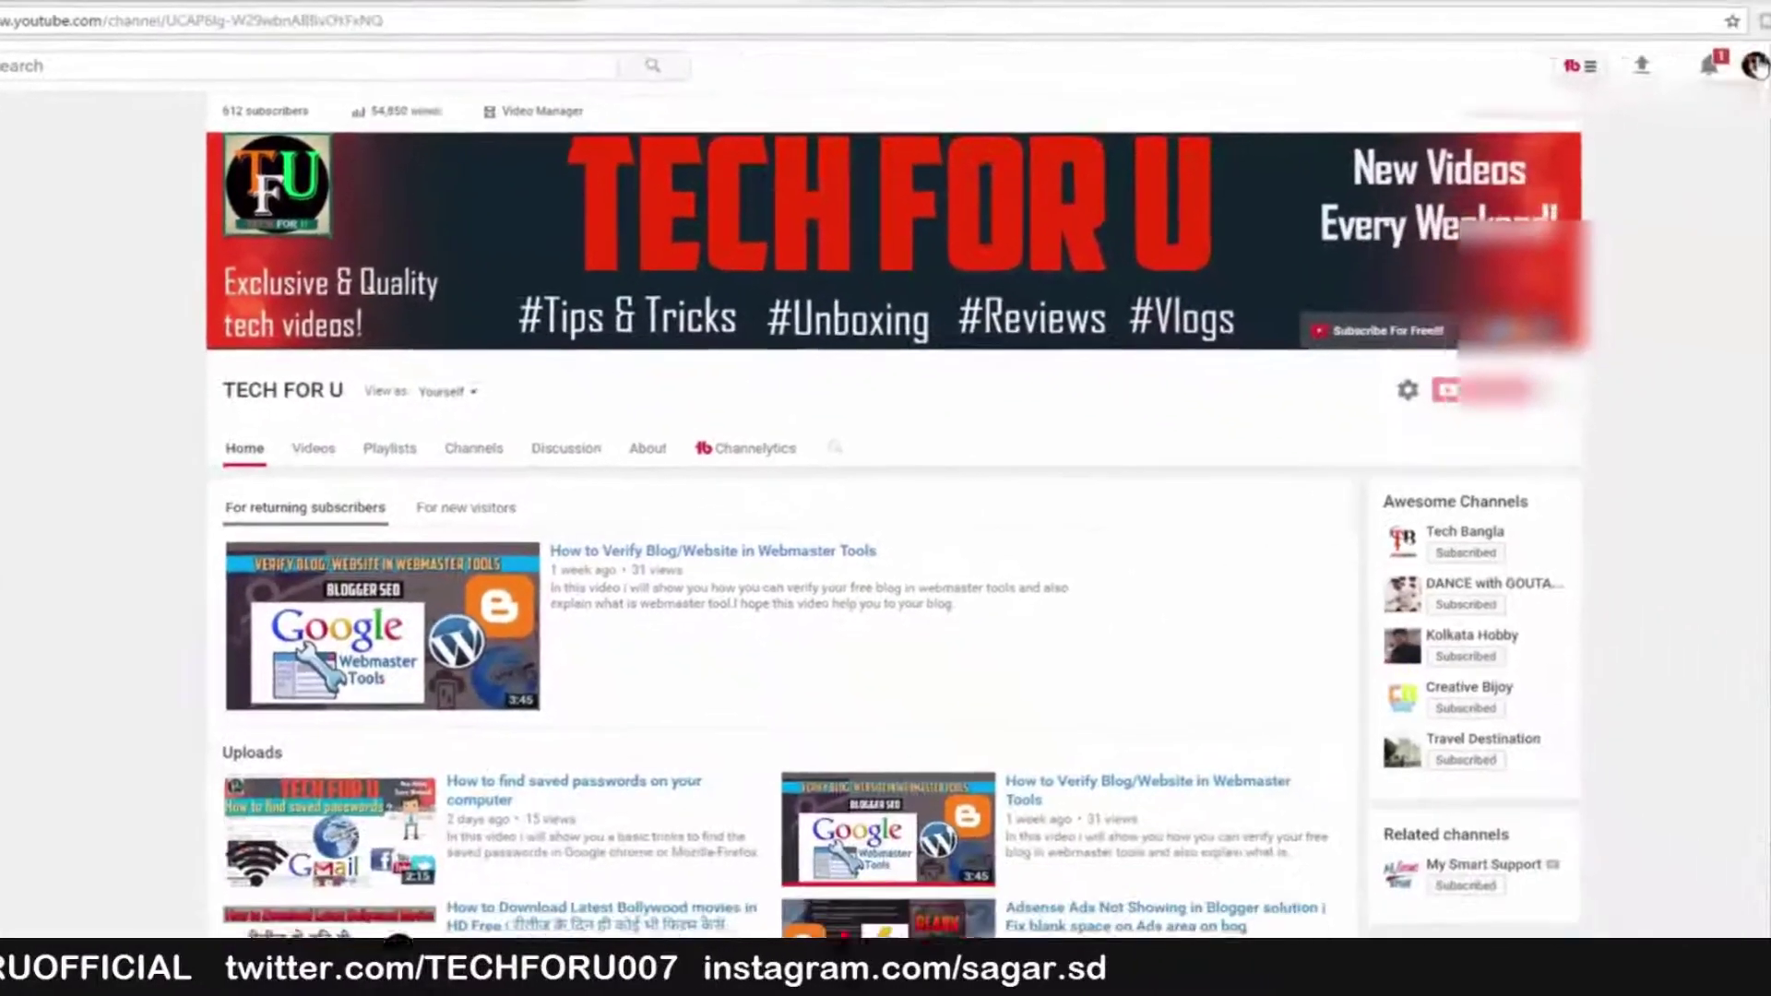
Copy the YouTube Channel ID from the account's advanced settings.
left_click(1725, 63)
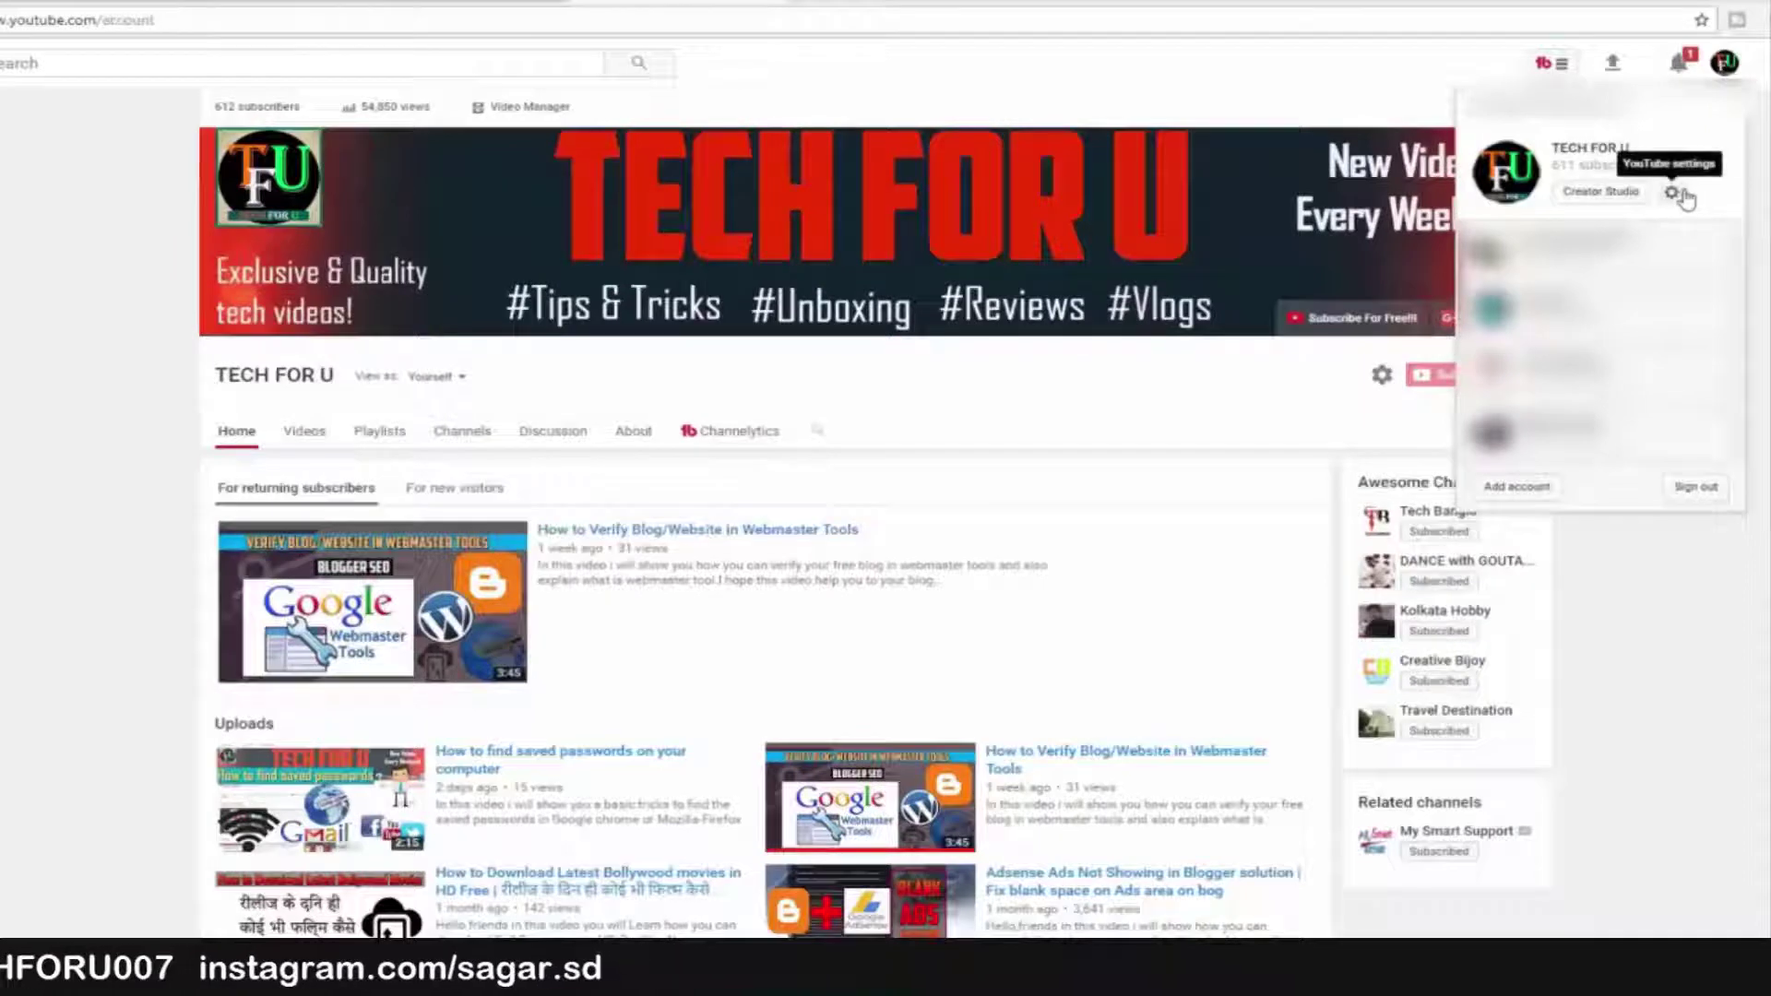
left_click(1672, 193)
left_click(627, 244)
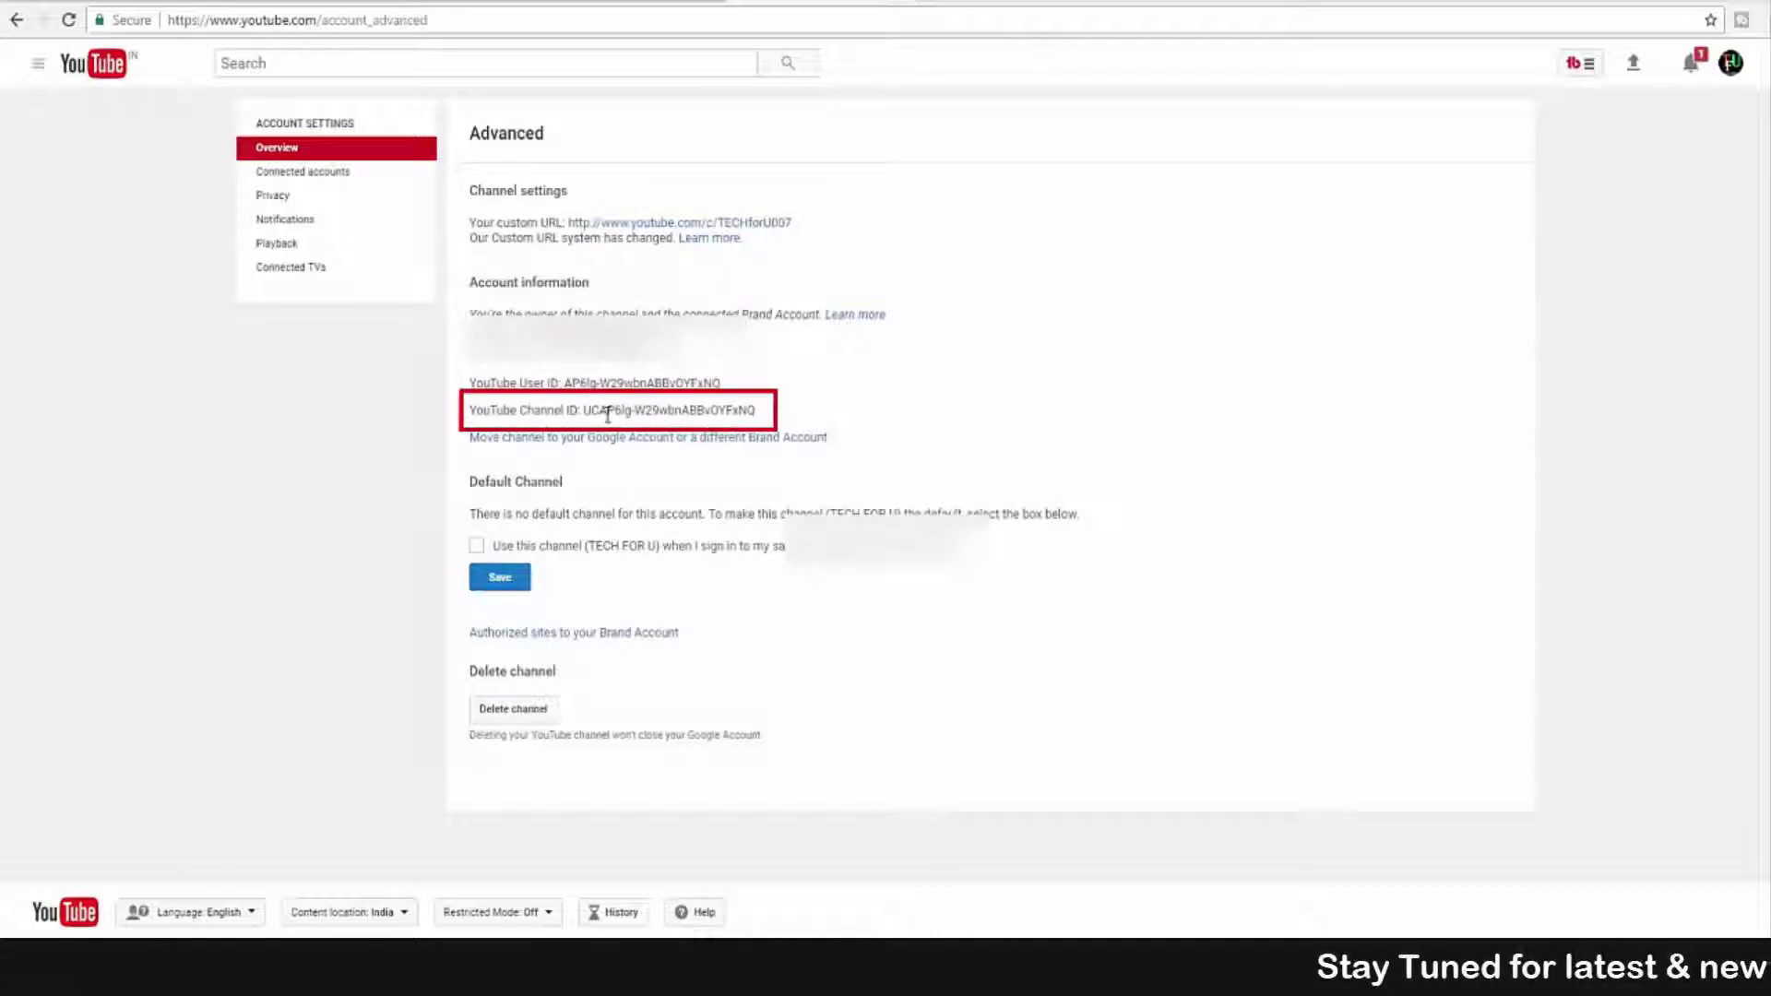
left_click_drag(584, 409, 756, 411)
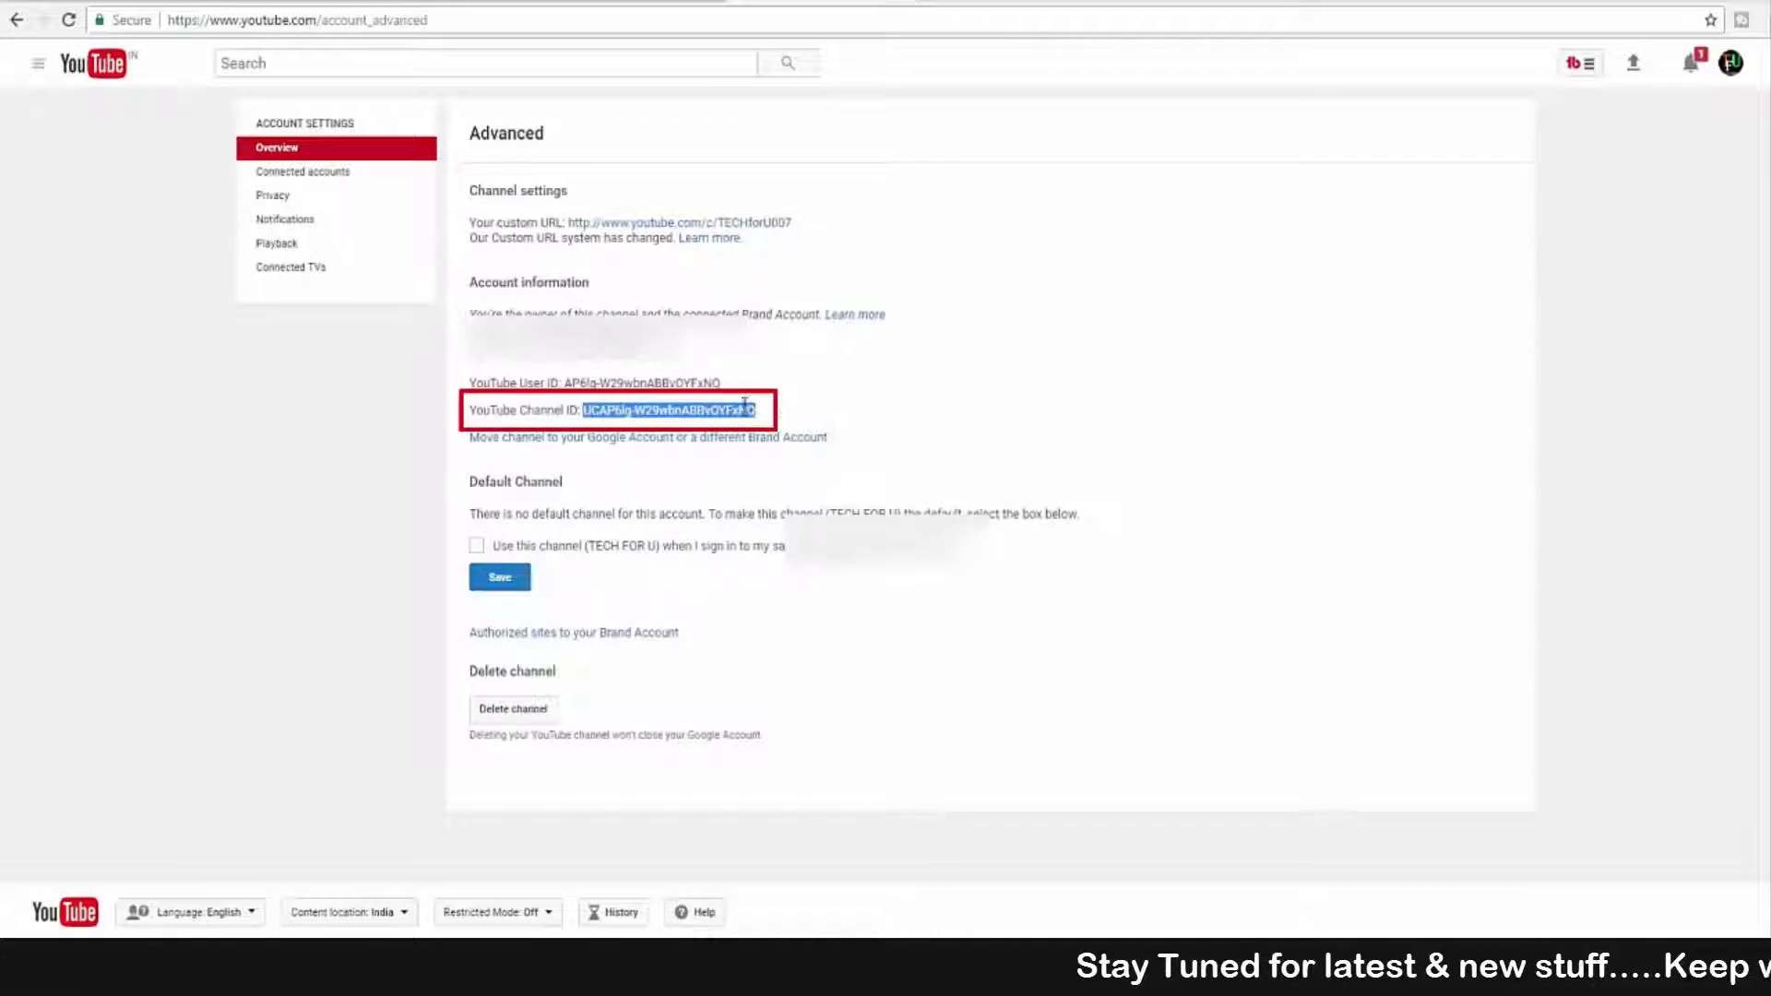
right_click(782, 421)
left_click(782, 422)
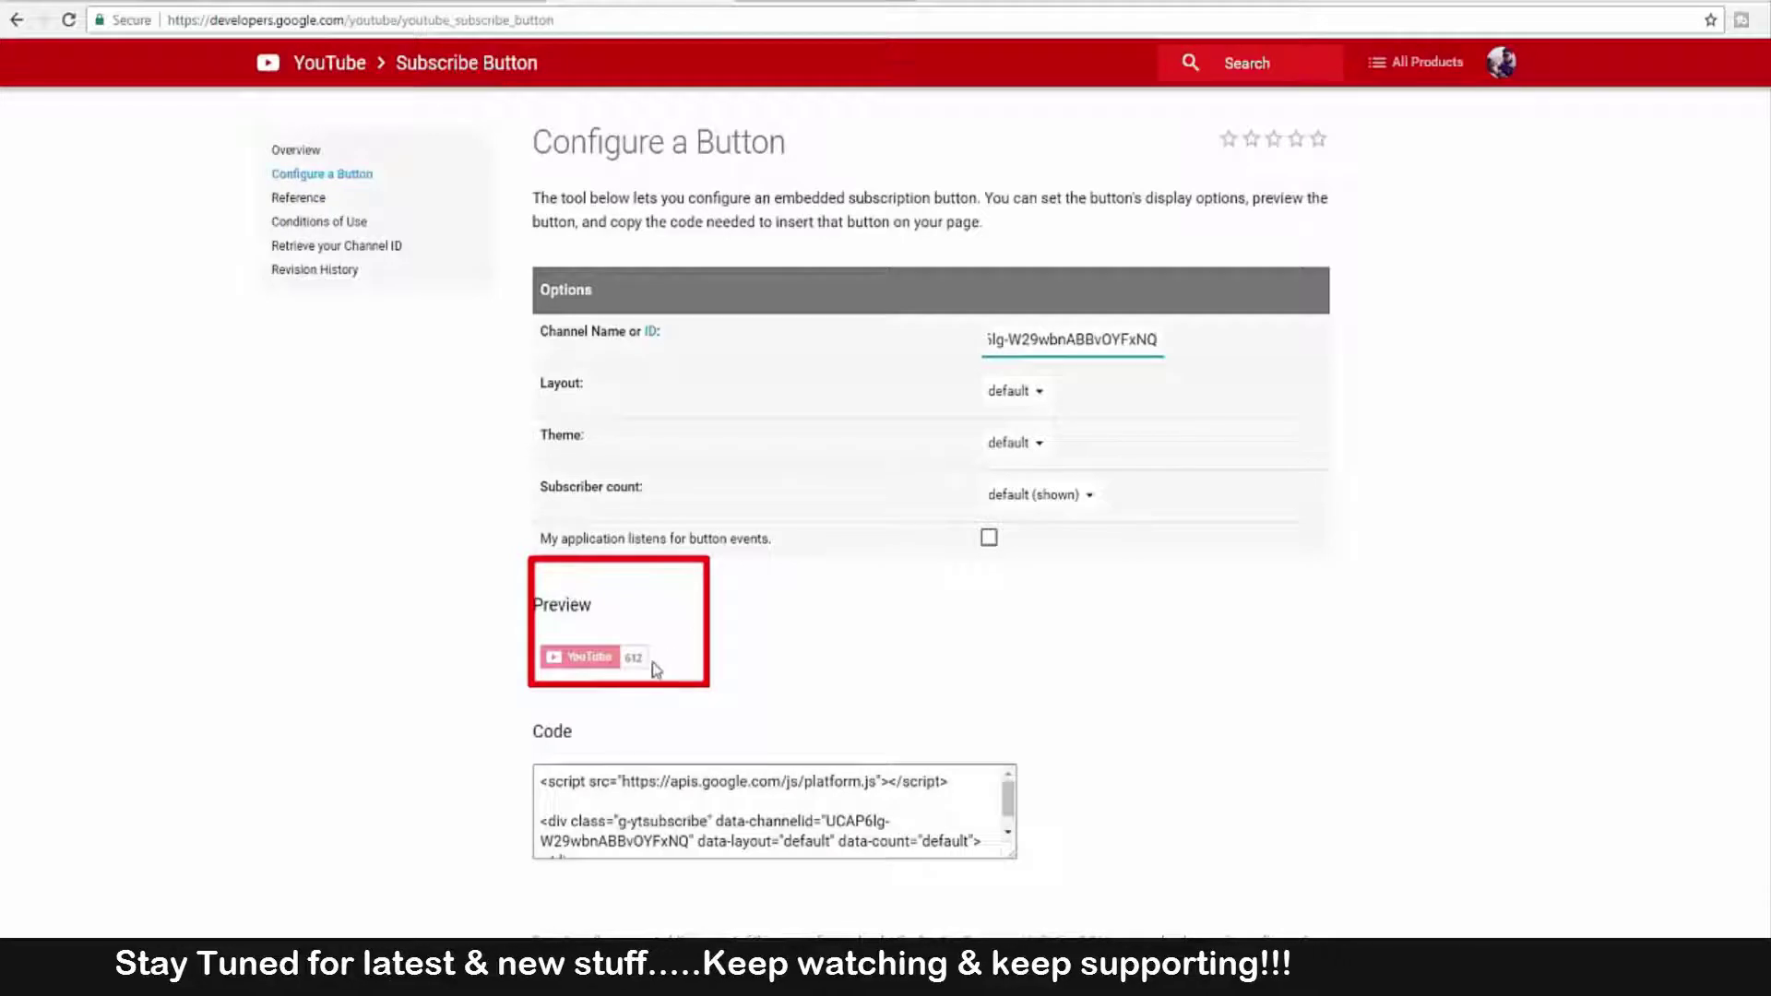
Set the subscribe button layout to full, trying the dark theme before keeping default.
left_click(1008, 391)
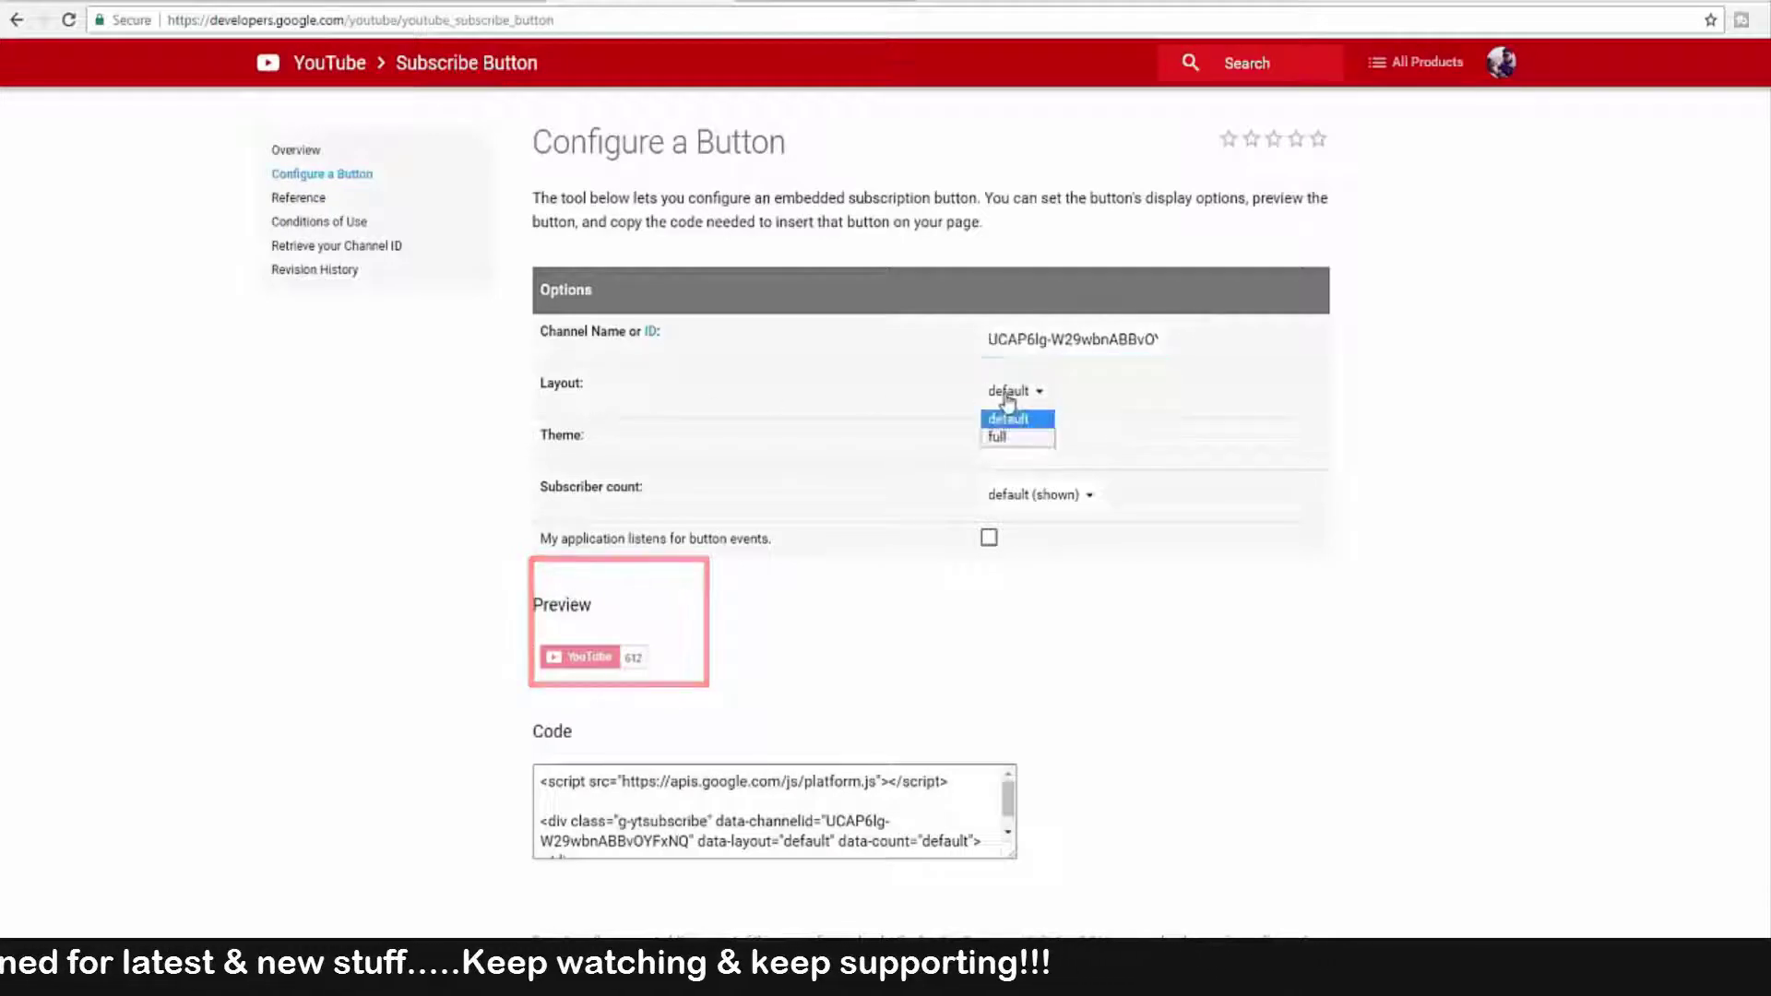
left_click(1013, 439)
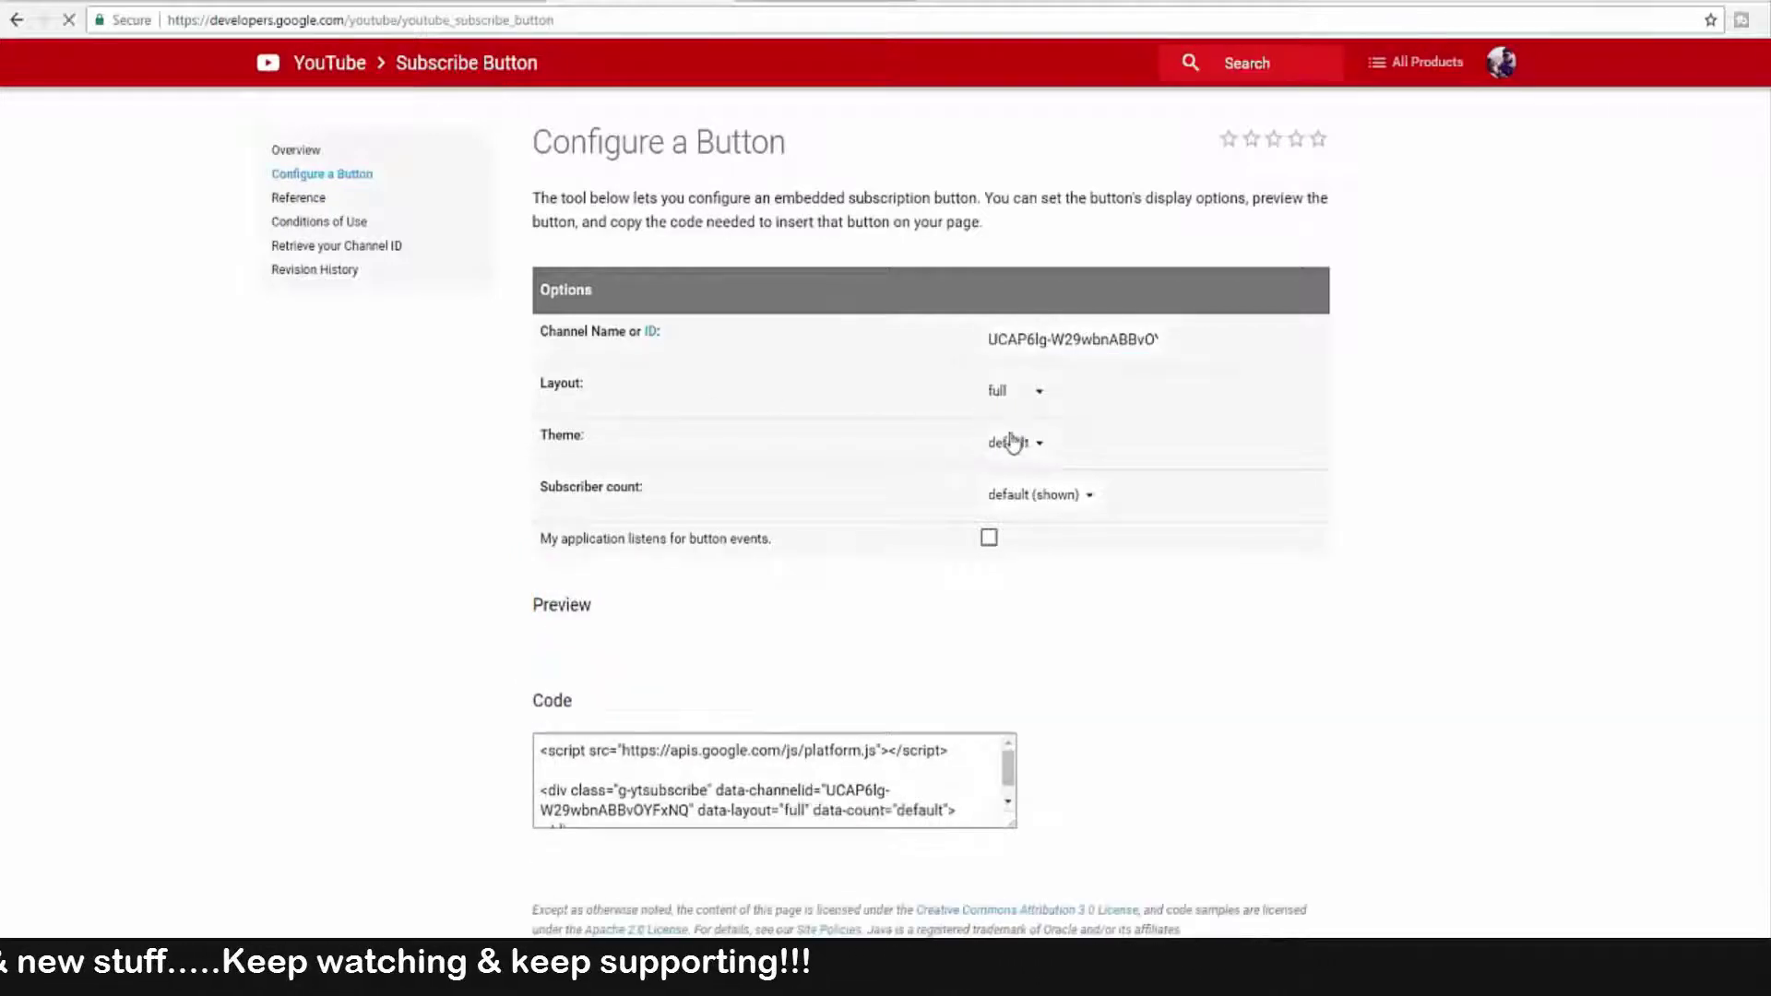
left_click(1026, 445)
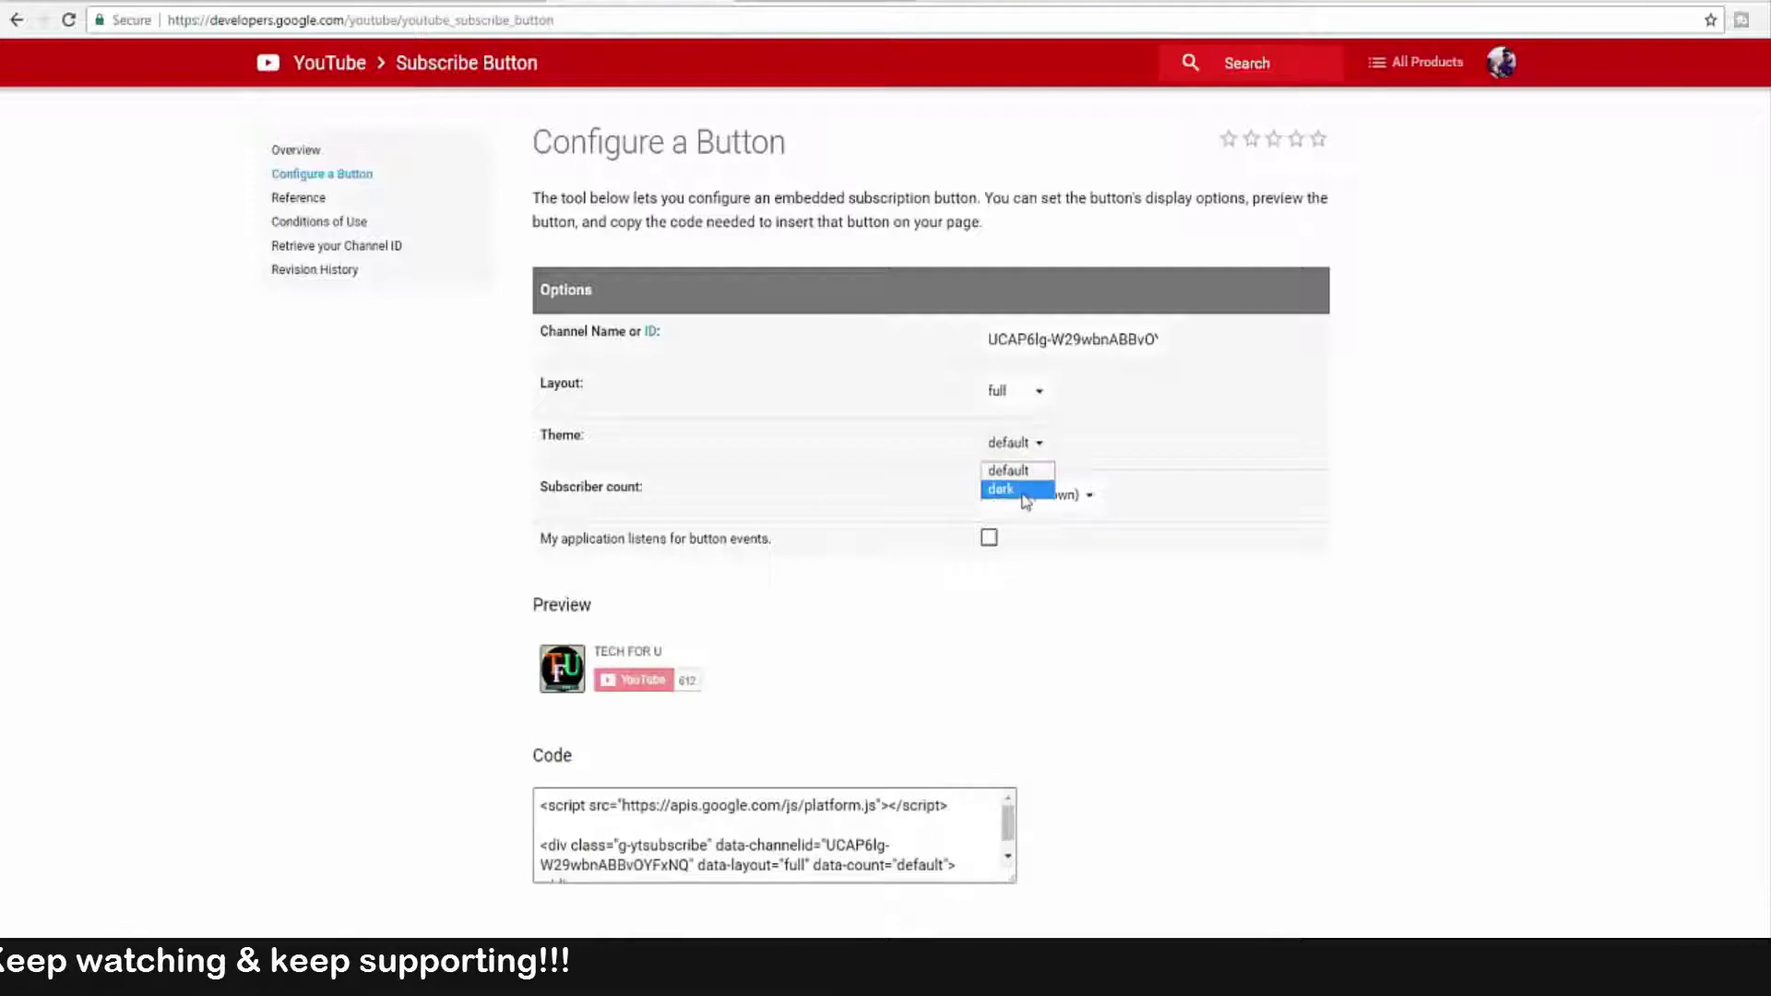
left_click(1022, 489)
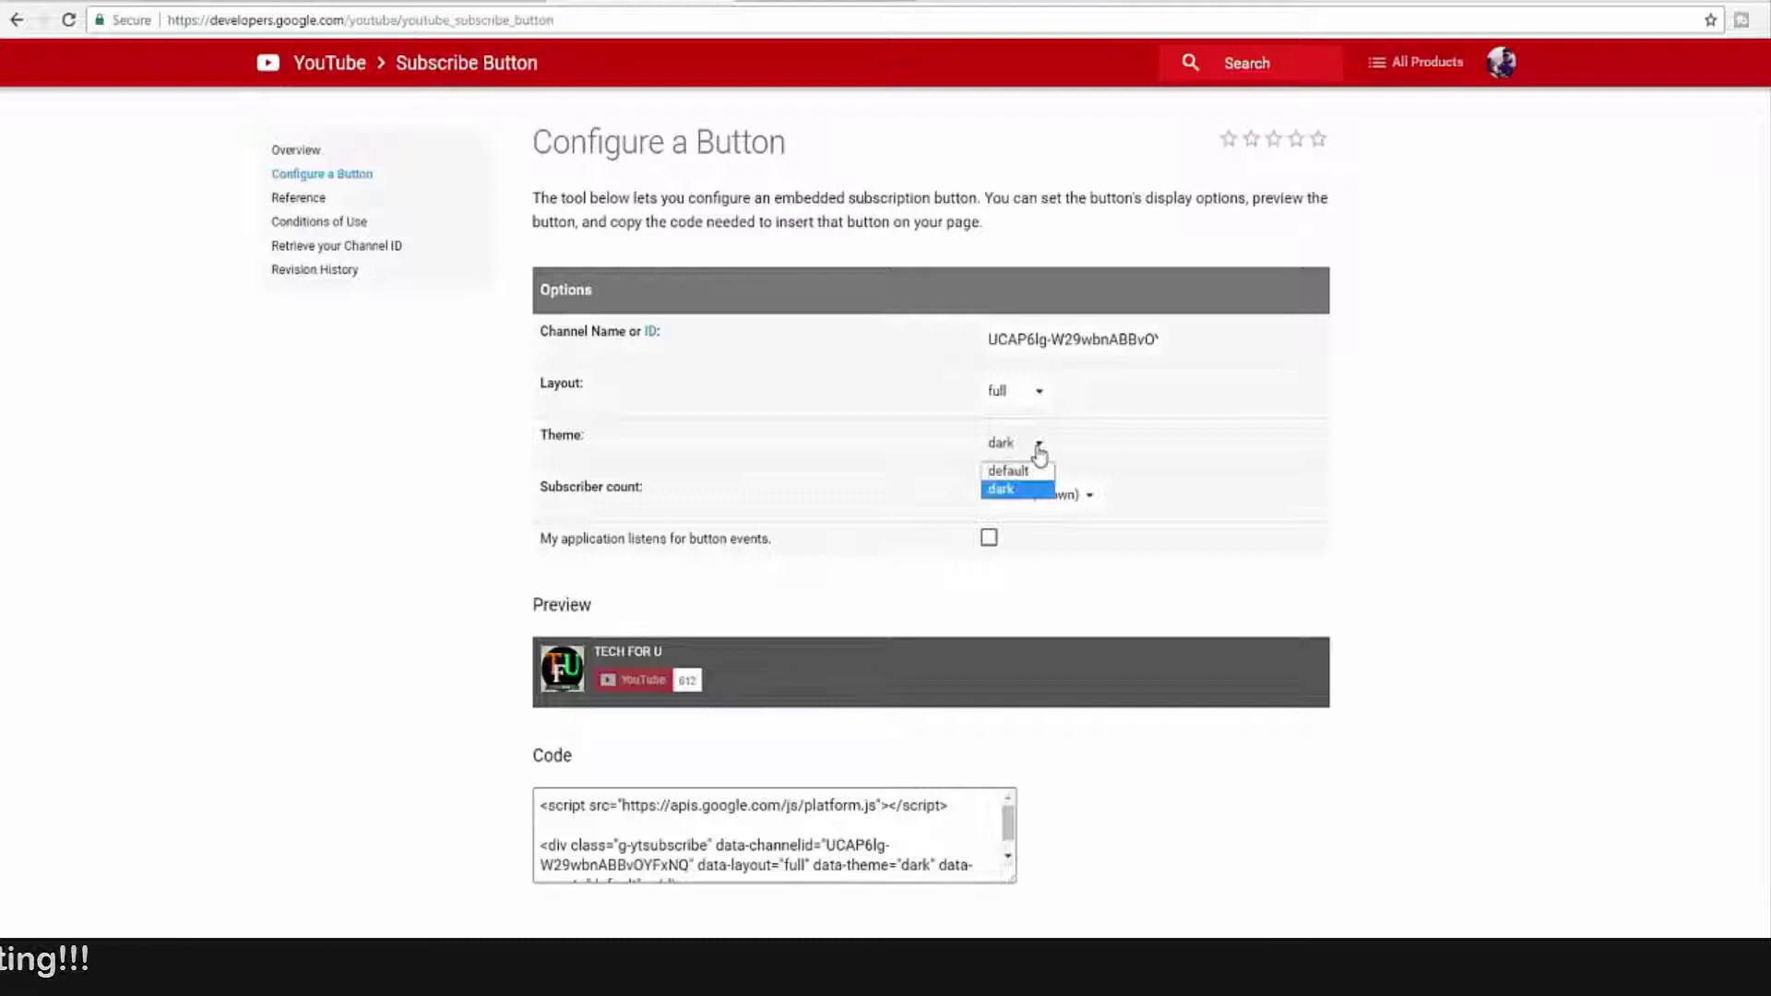
left_click(1027, 473)
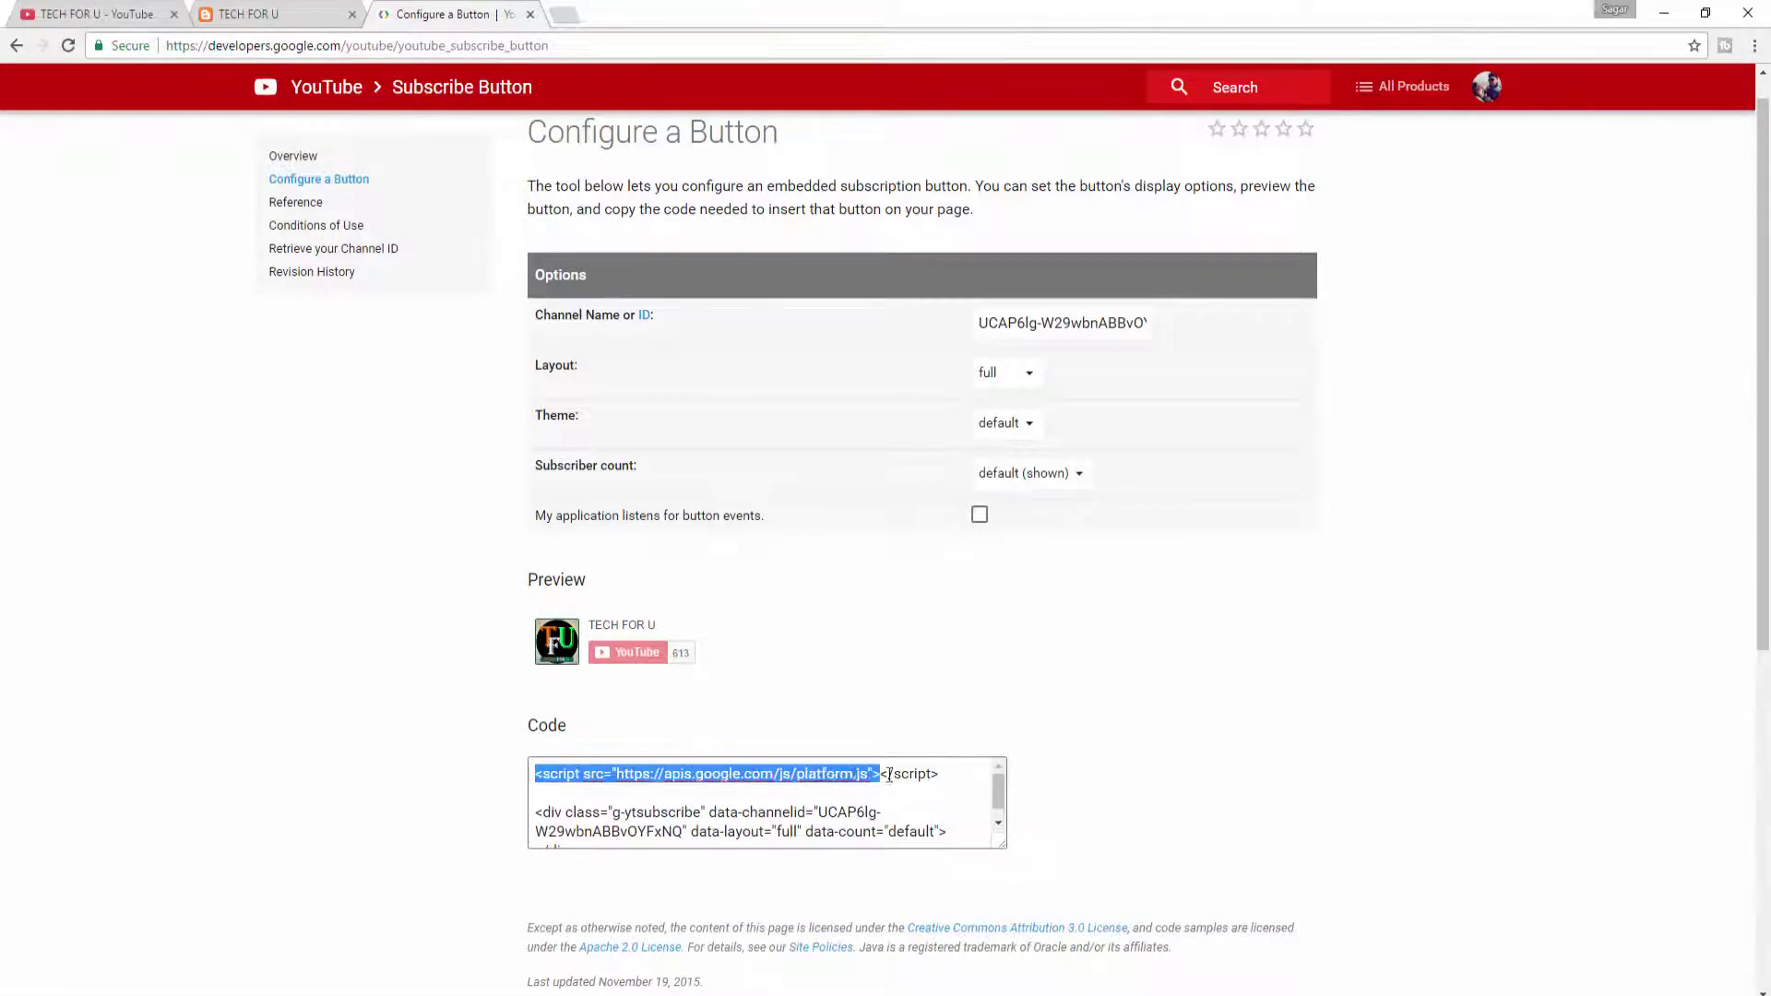
Copy the platform.js script line and open the TECH FOR U template's Edit HTML view.
right_click(929, 775)
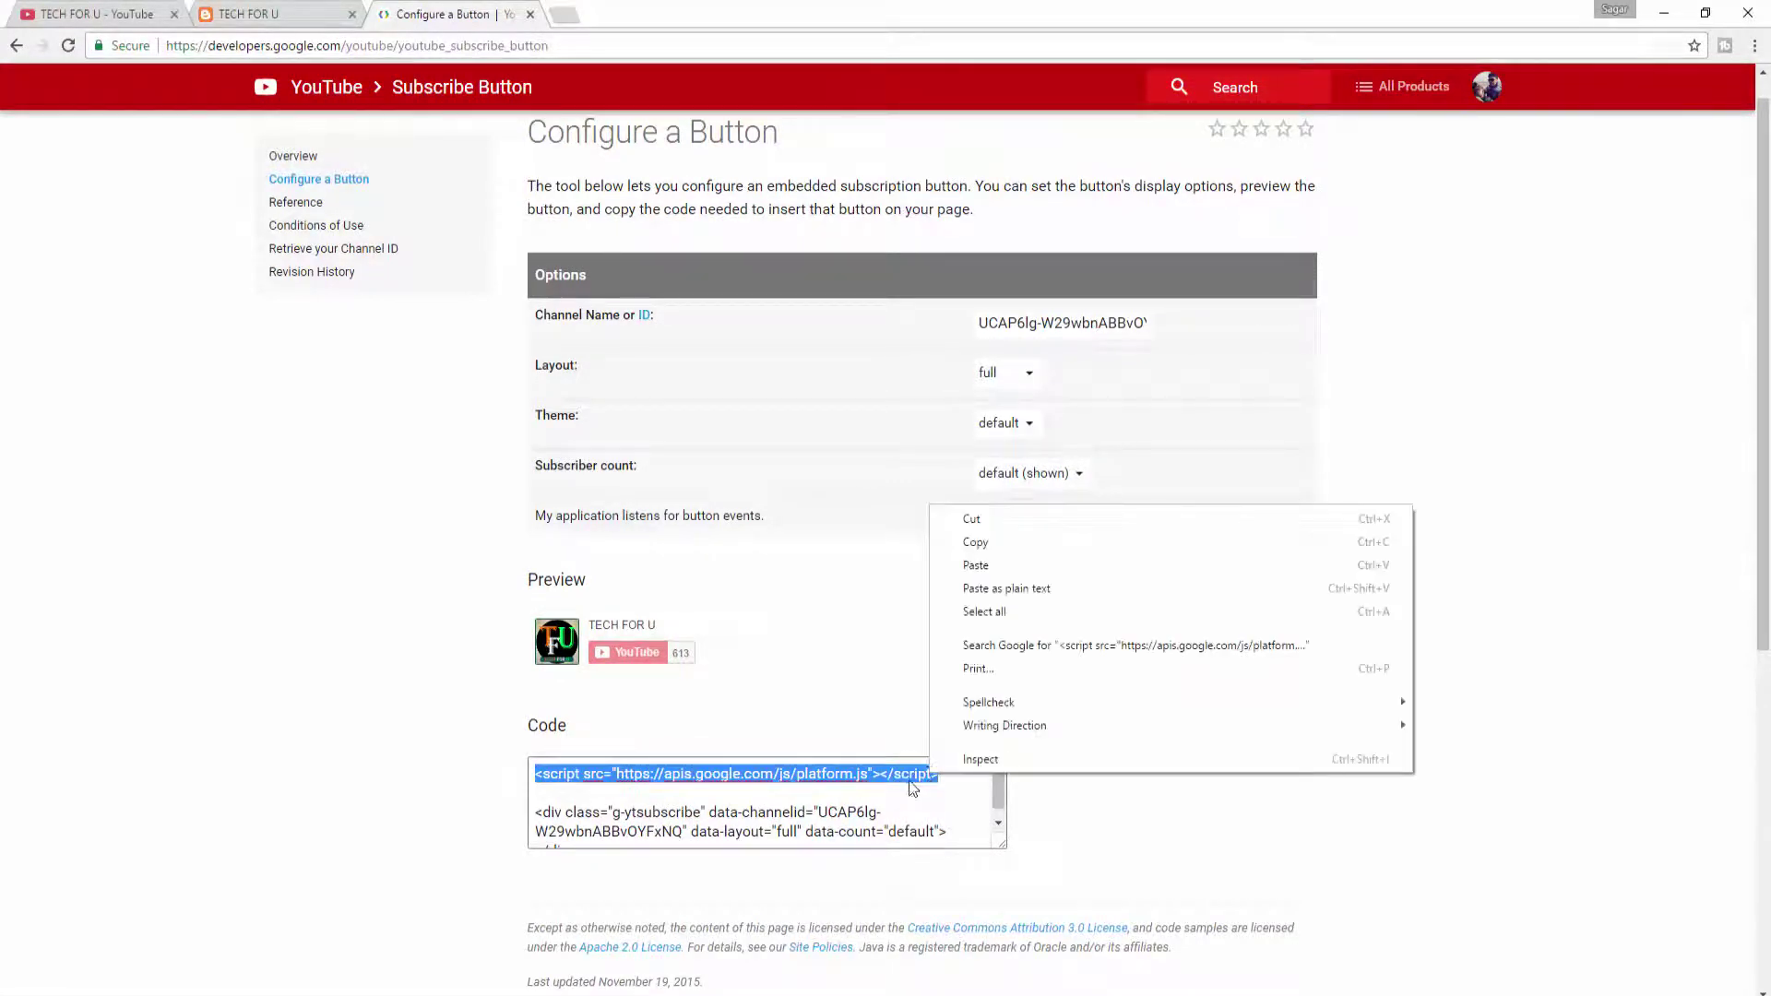
left_click(969, 542)
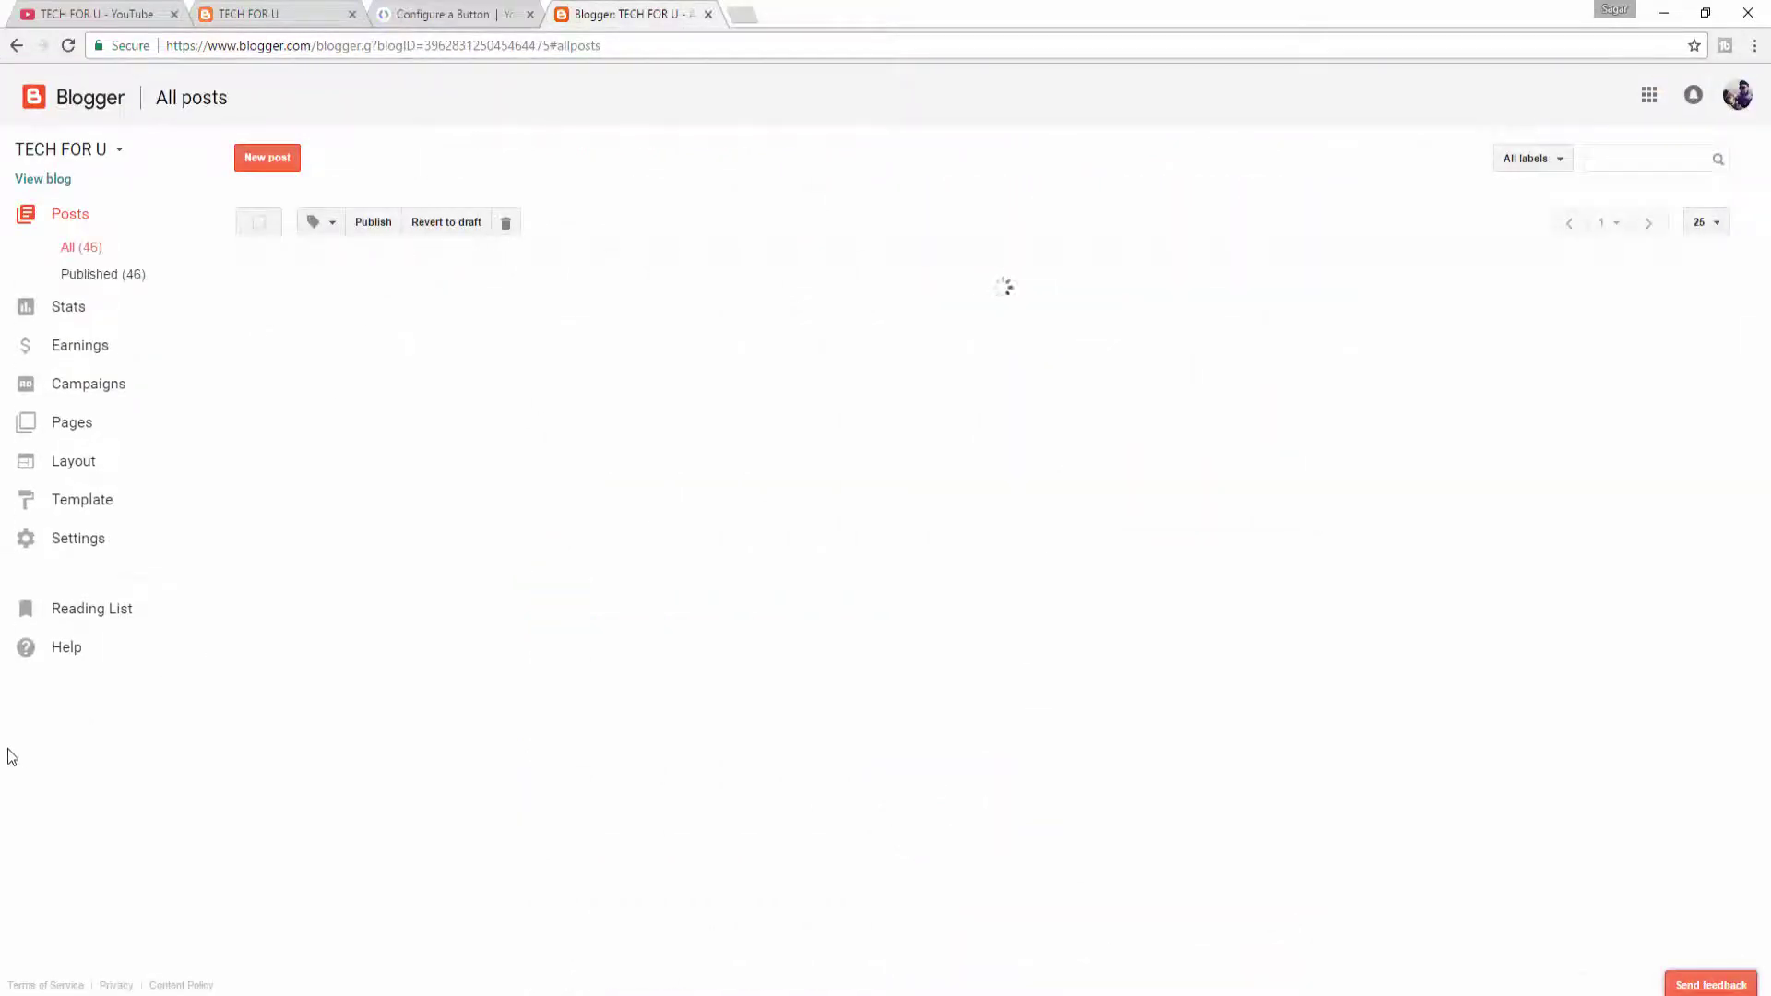
left_click(100, 510)
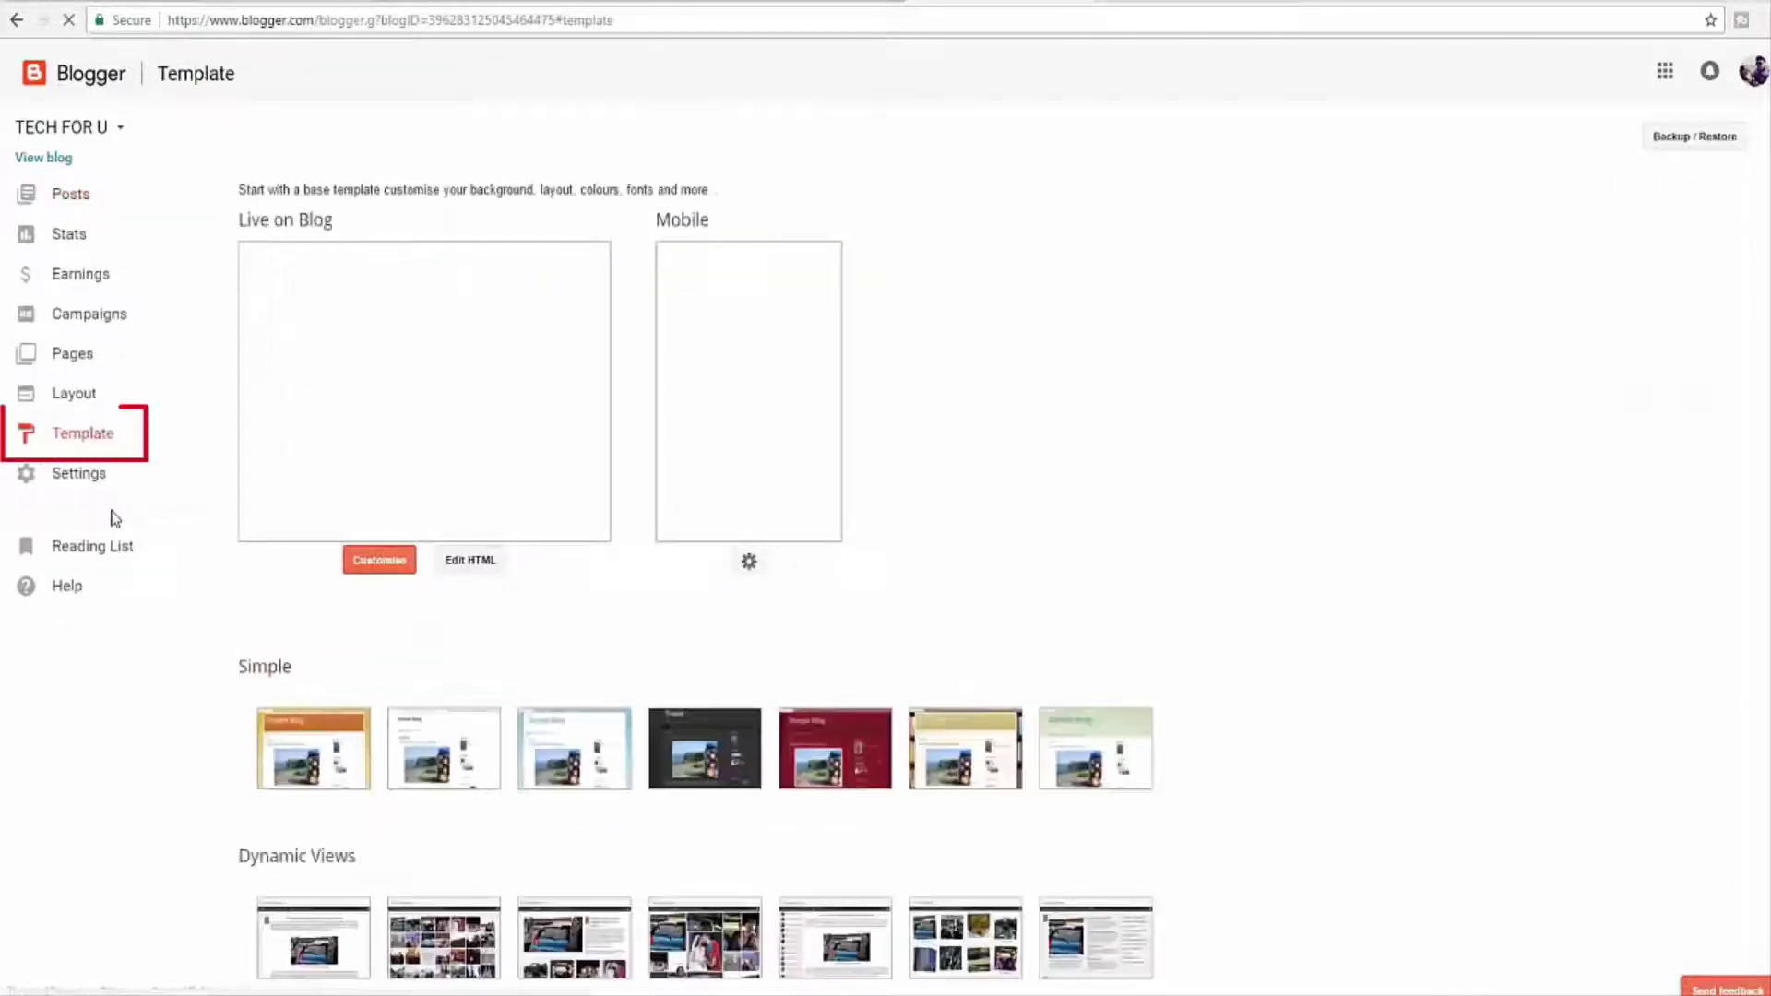
left_click(469, 564)
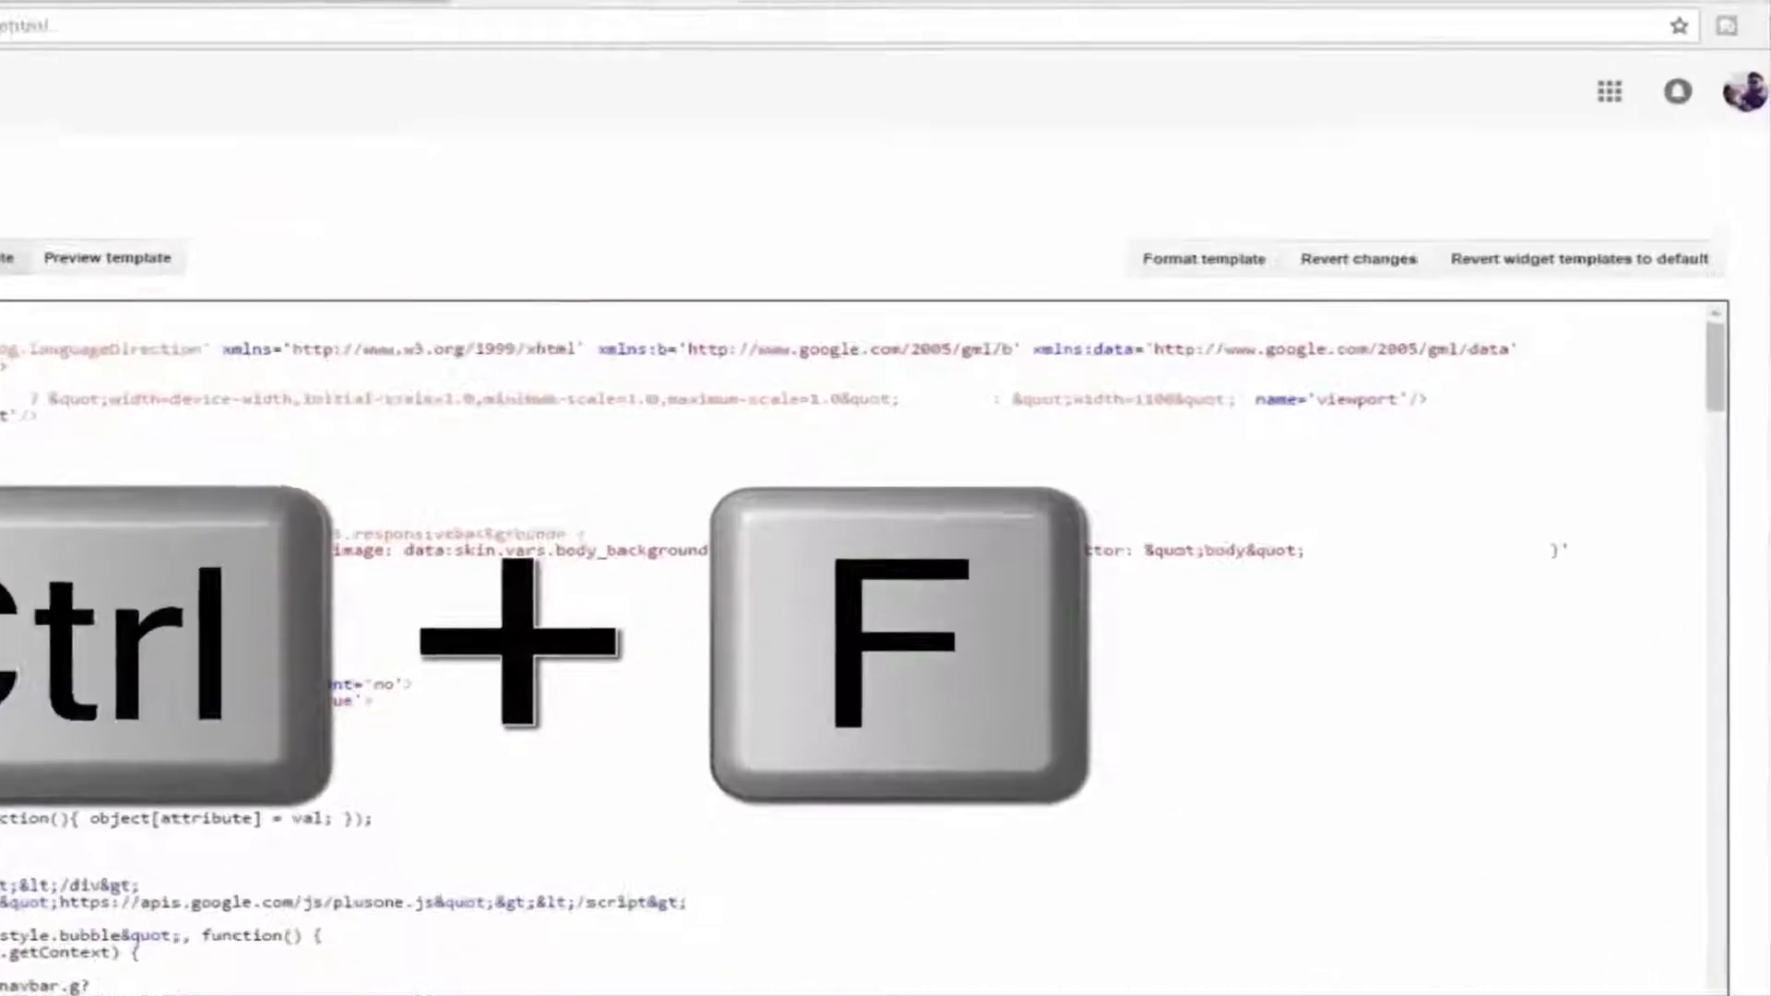
Search the template for 'head' and paste the platform.js script line just above </head>.
key("ctrl+f")
type("head")
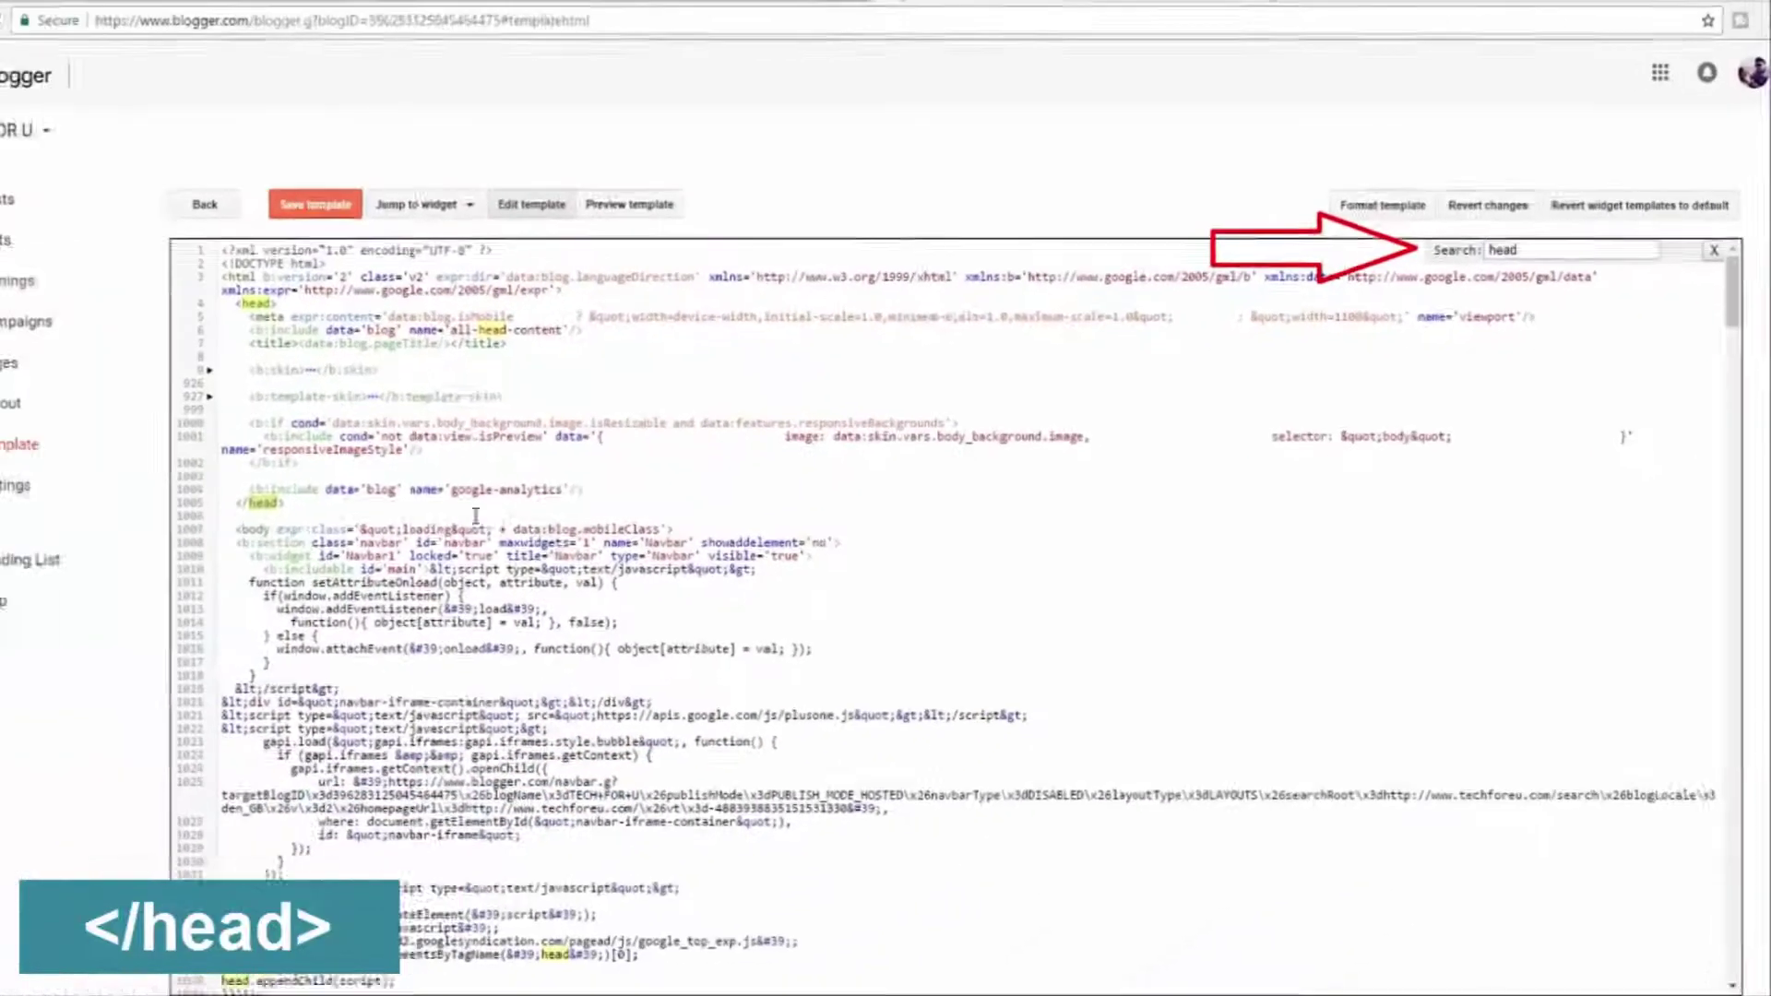
left_click(476, 515)
key("BackSpace")
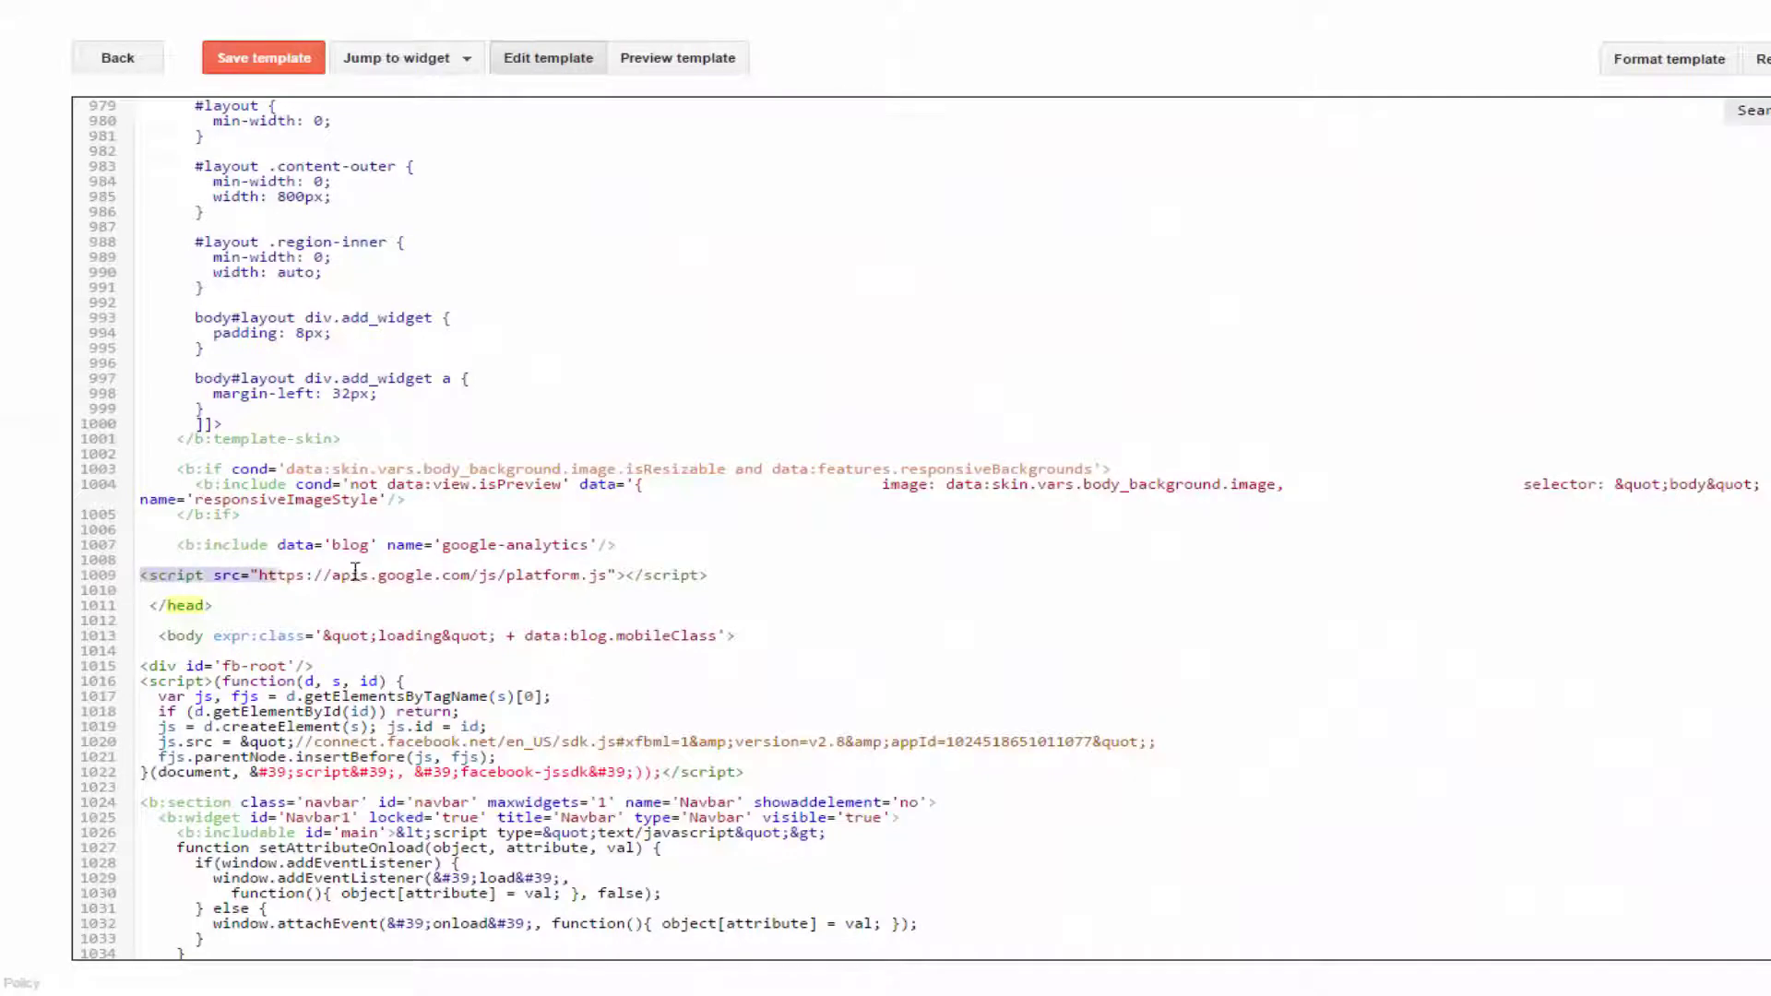
left_click_drag(356, 572, 688, 581)
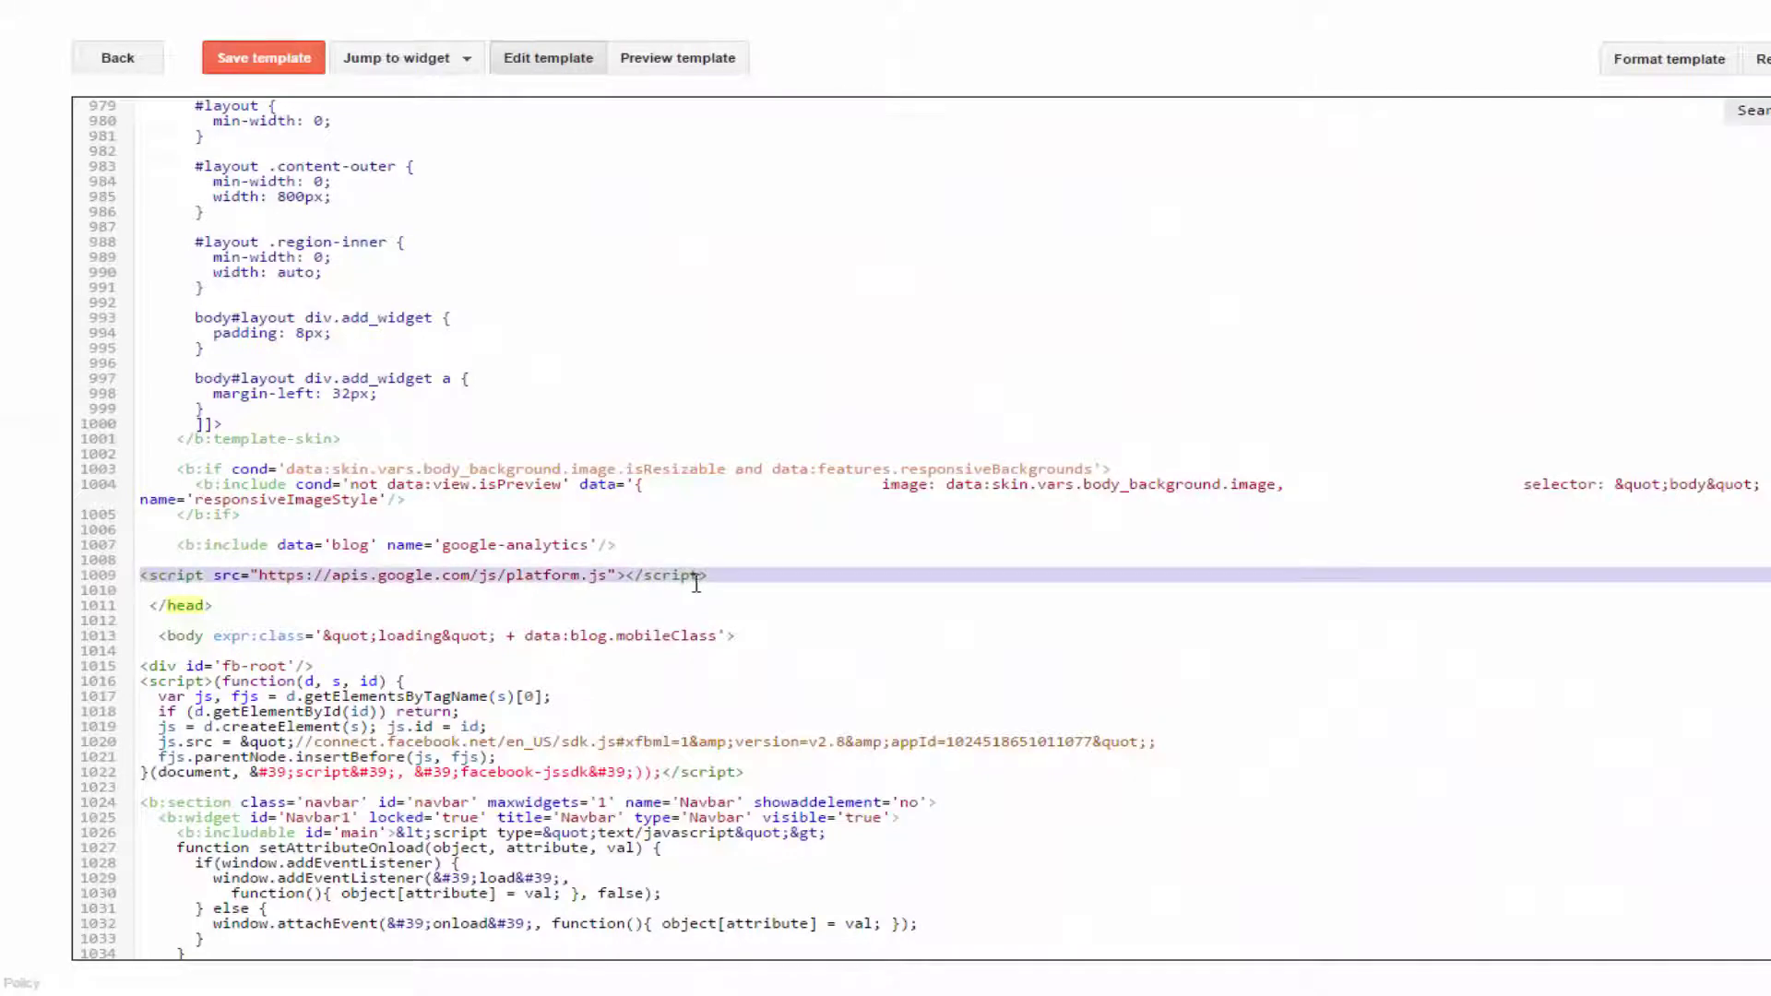
left_click(733, 565)
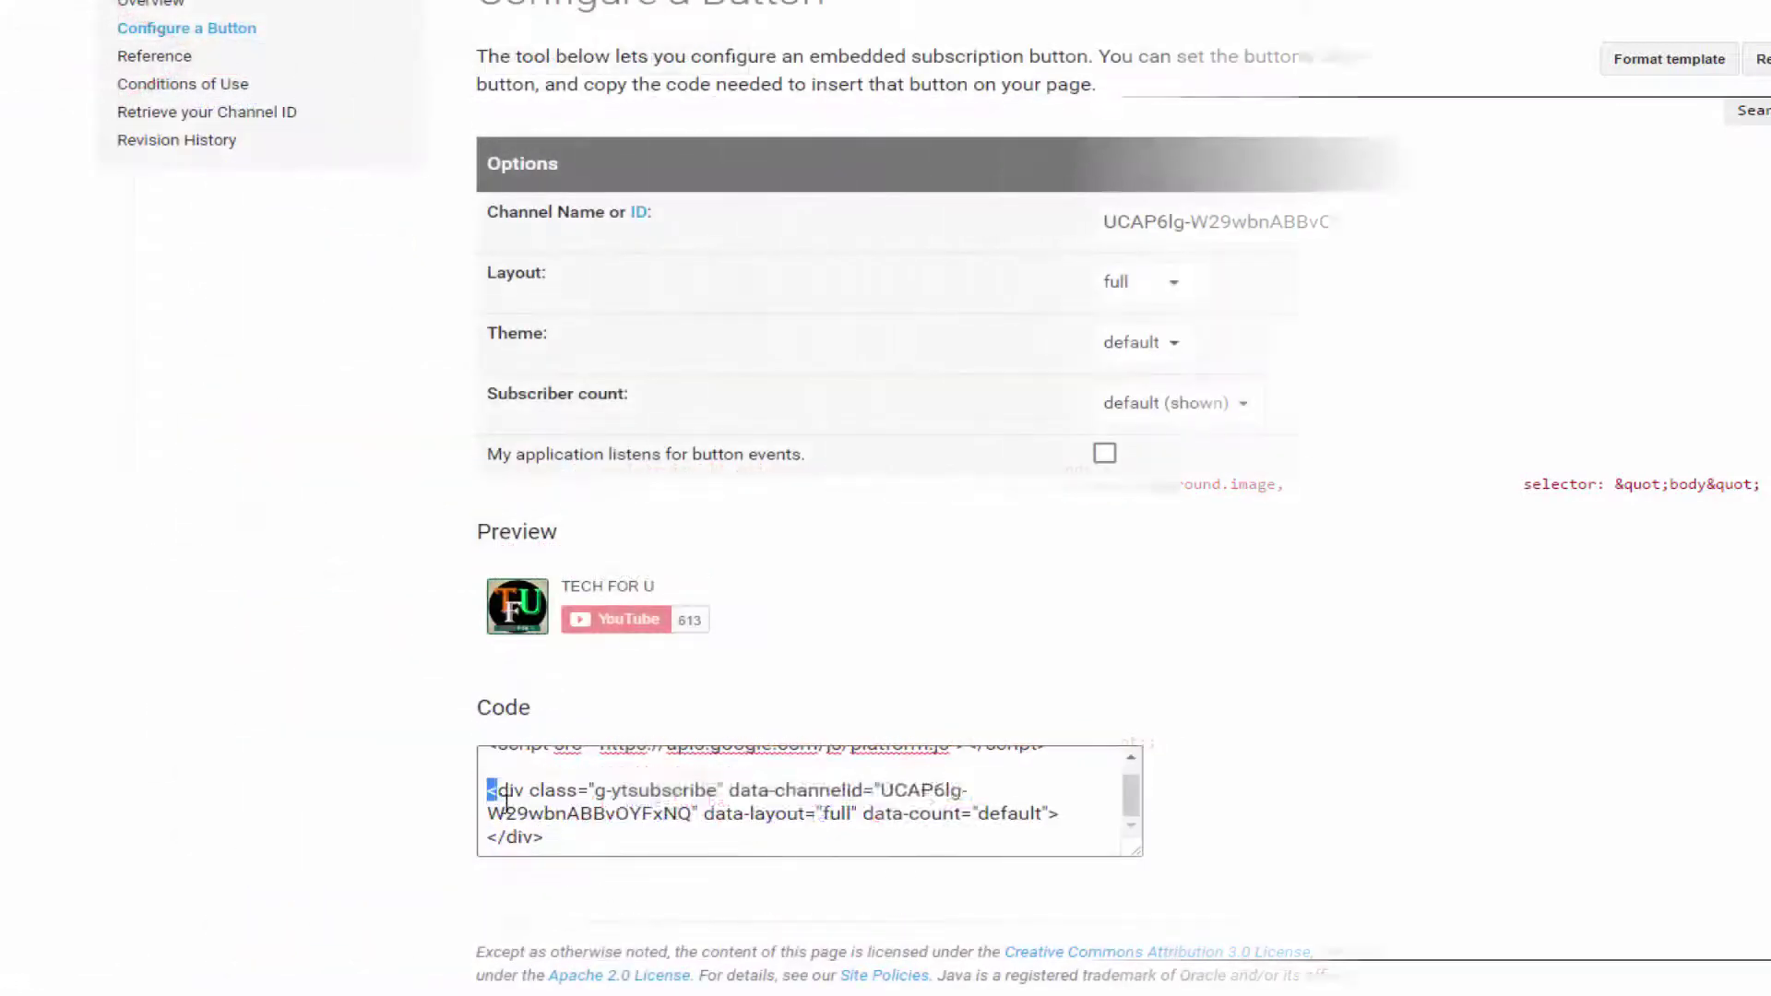
Copy the g-ytsubscribe div from the button's embed code.
left_click_drag(488, 789, 556, 844)
key("ctrl+c")
right_click(545, 810)
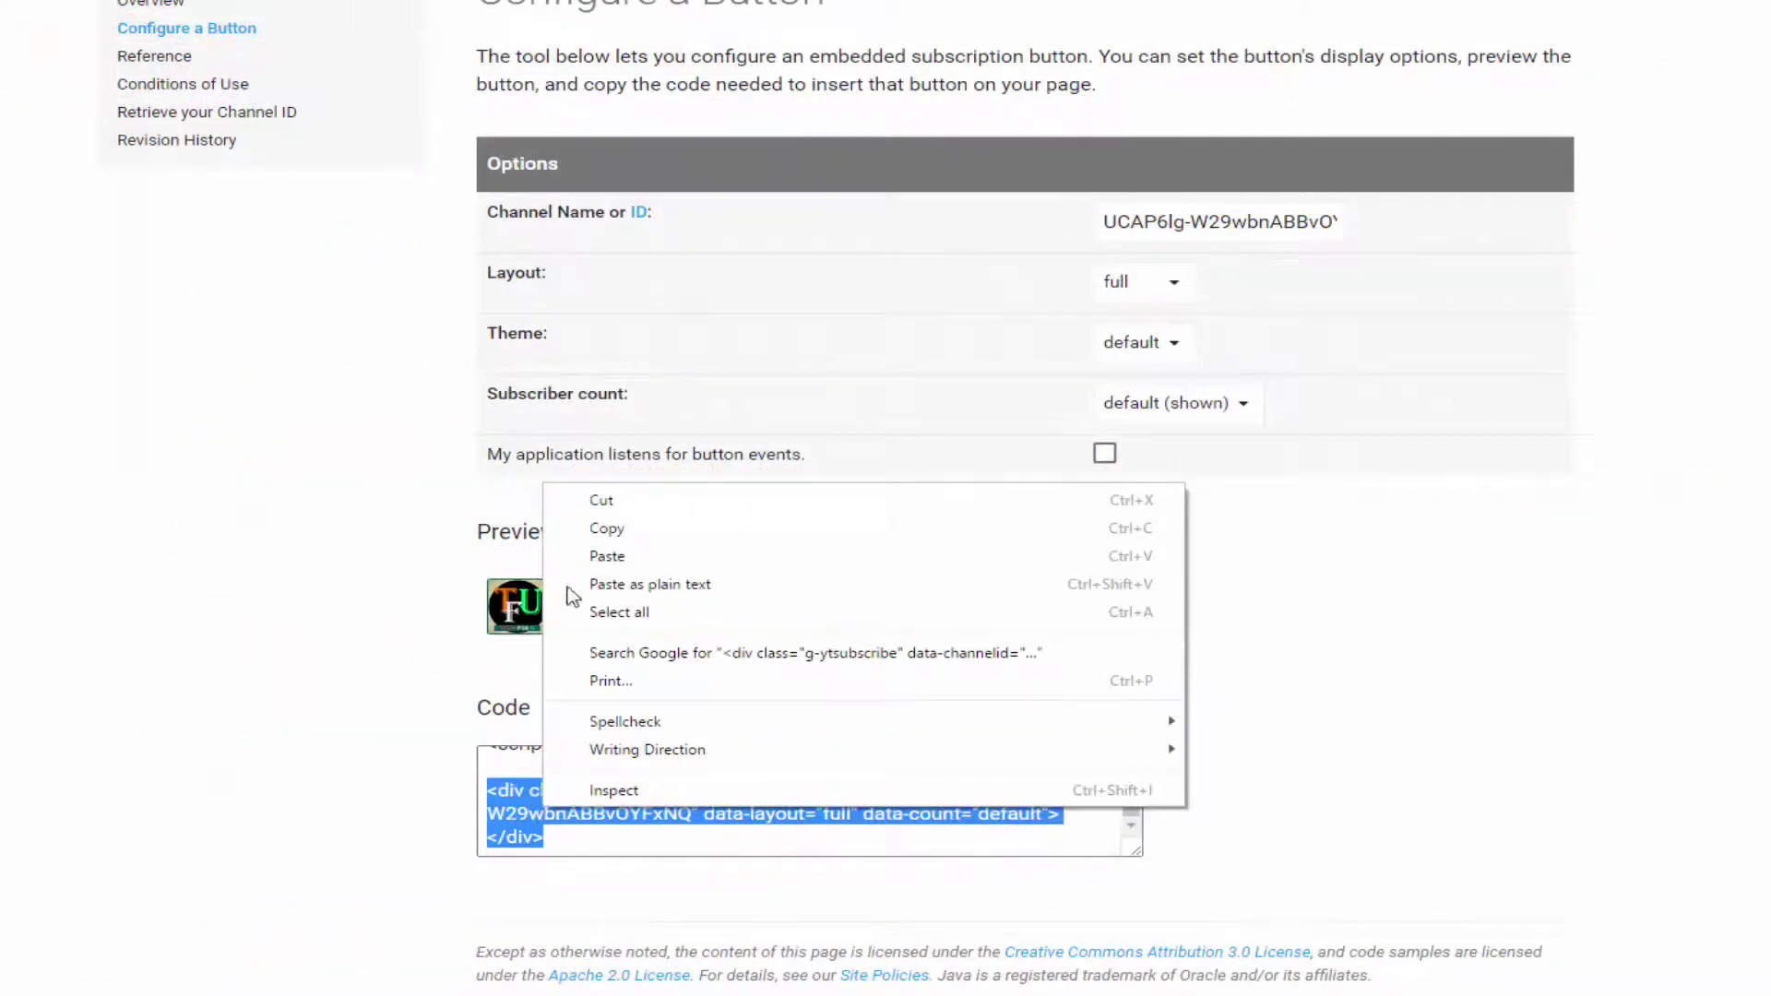
left_click(607, 527)
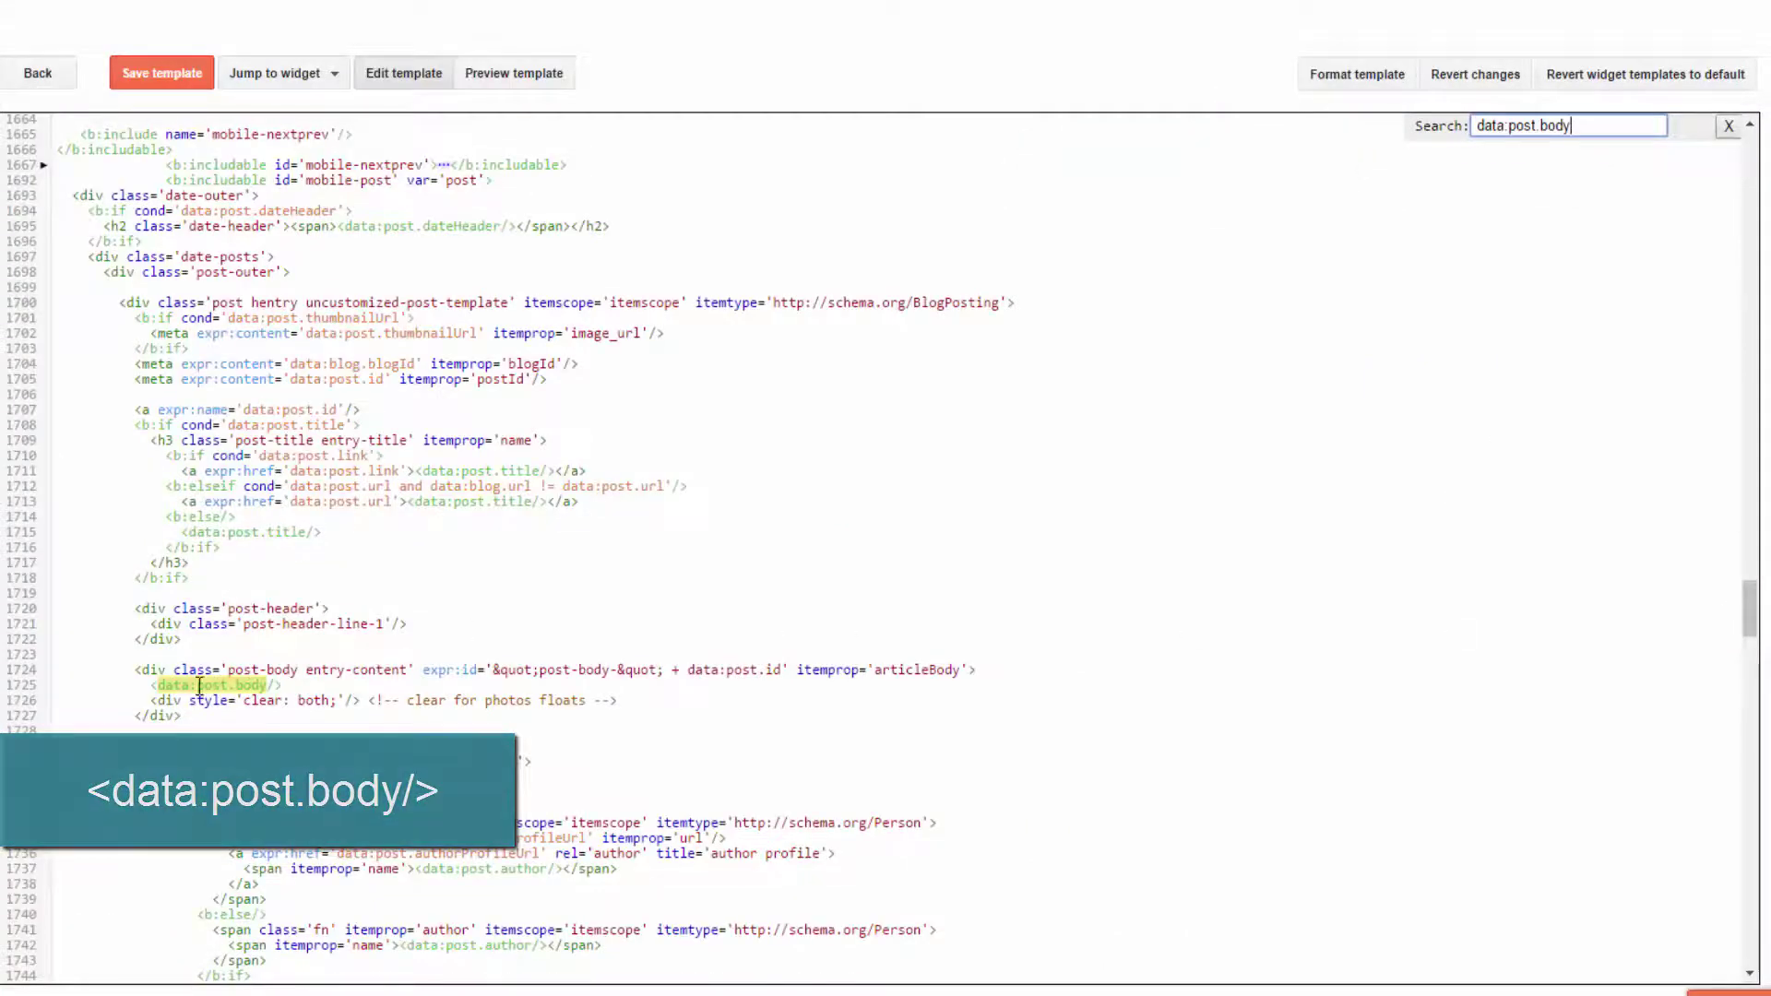
Paste the subscribe div below data:post.body with blank lines around it, and save the template.
left_click_drag(1750, 634, 1750, 652)
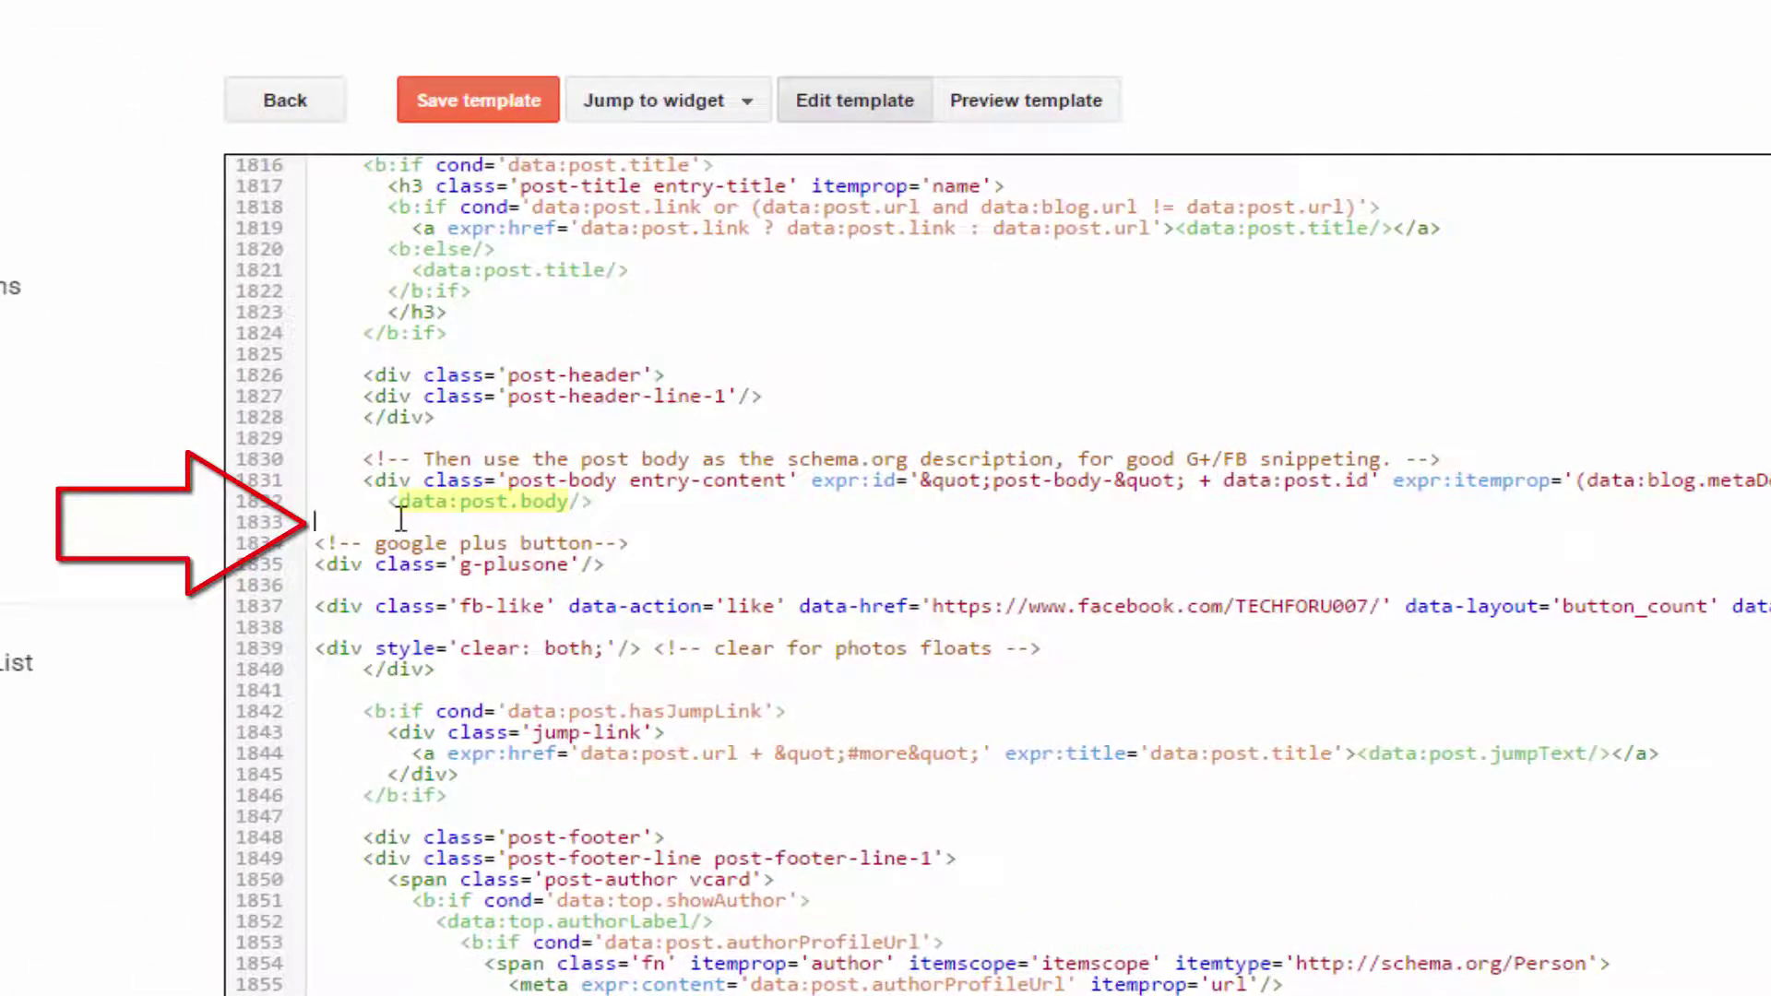
key("ctrl+v")
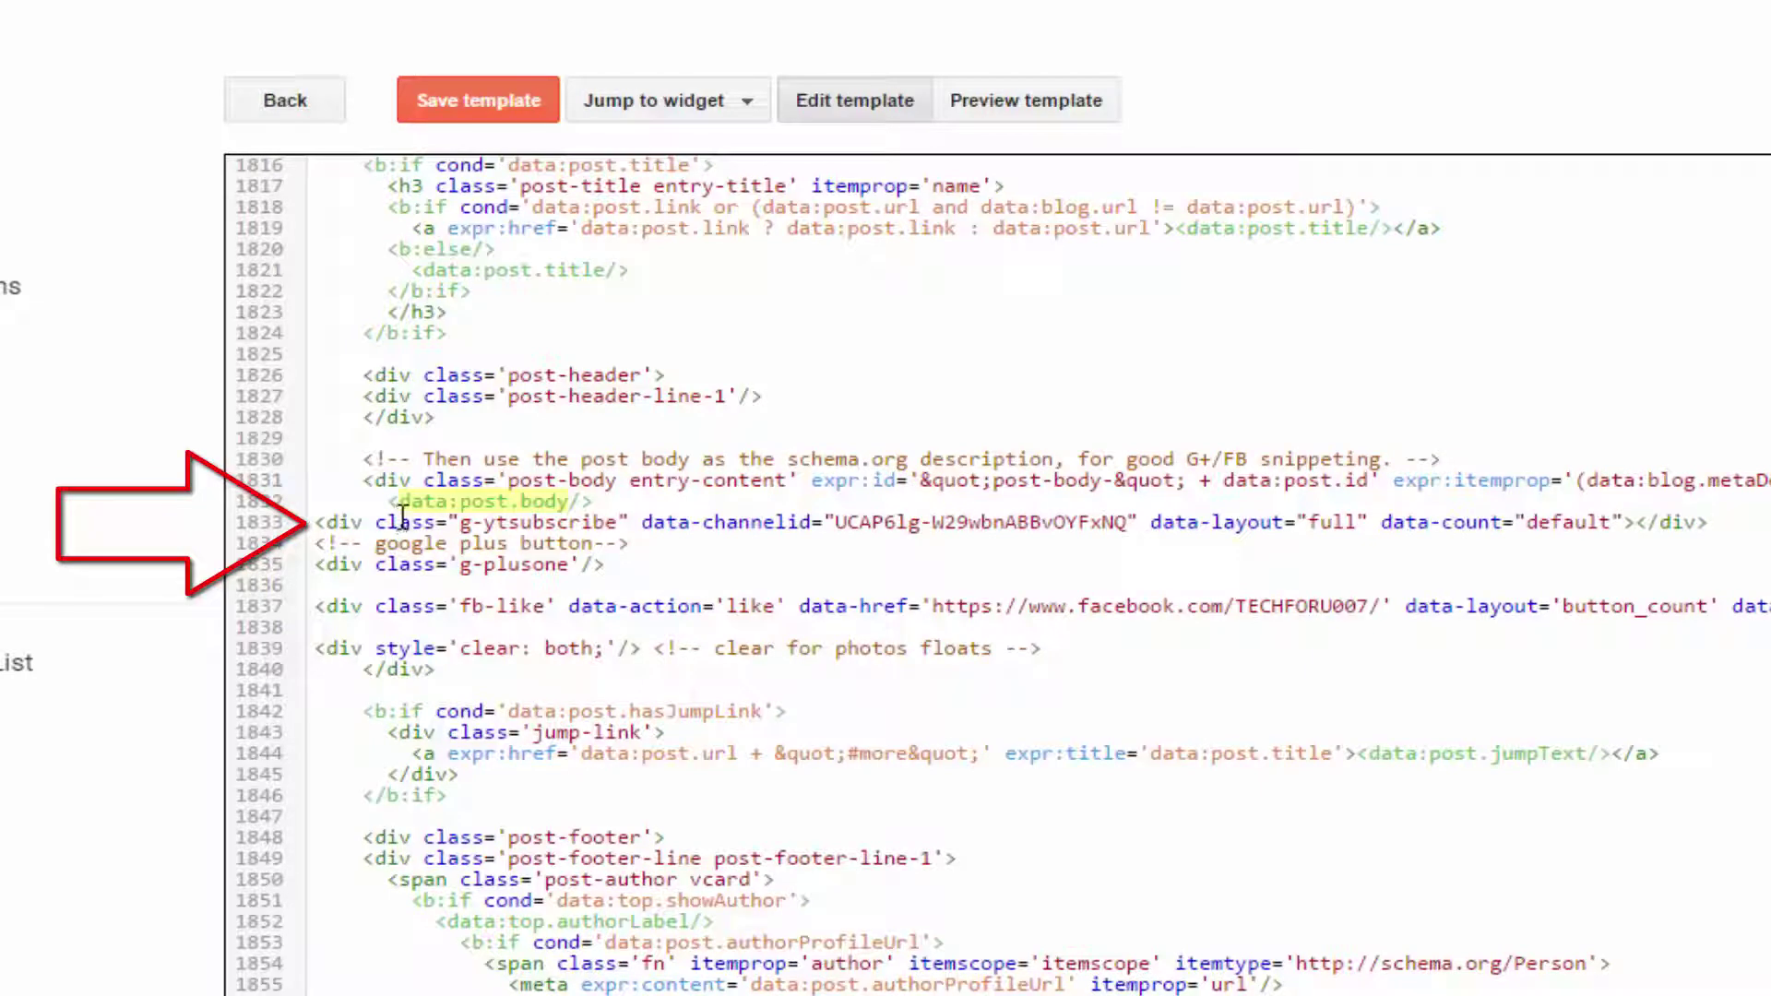
key("Return")
key("Up")
key("Home")
key("Return")
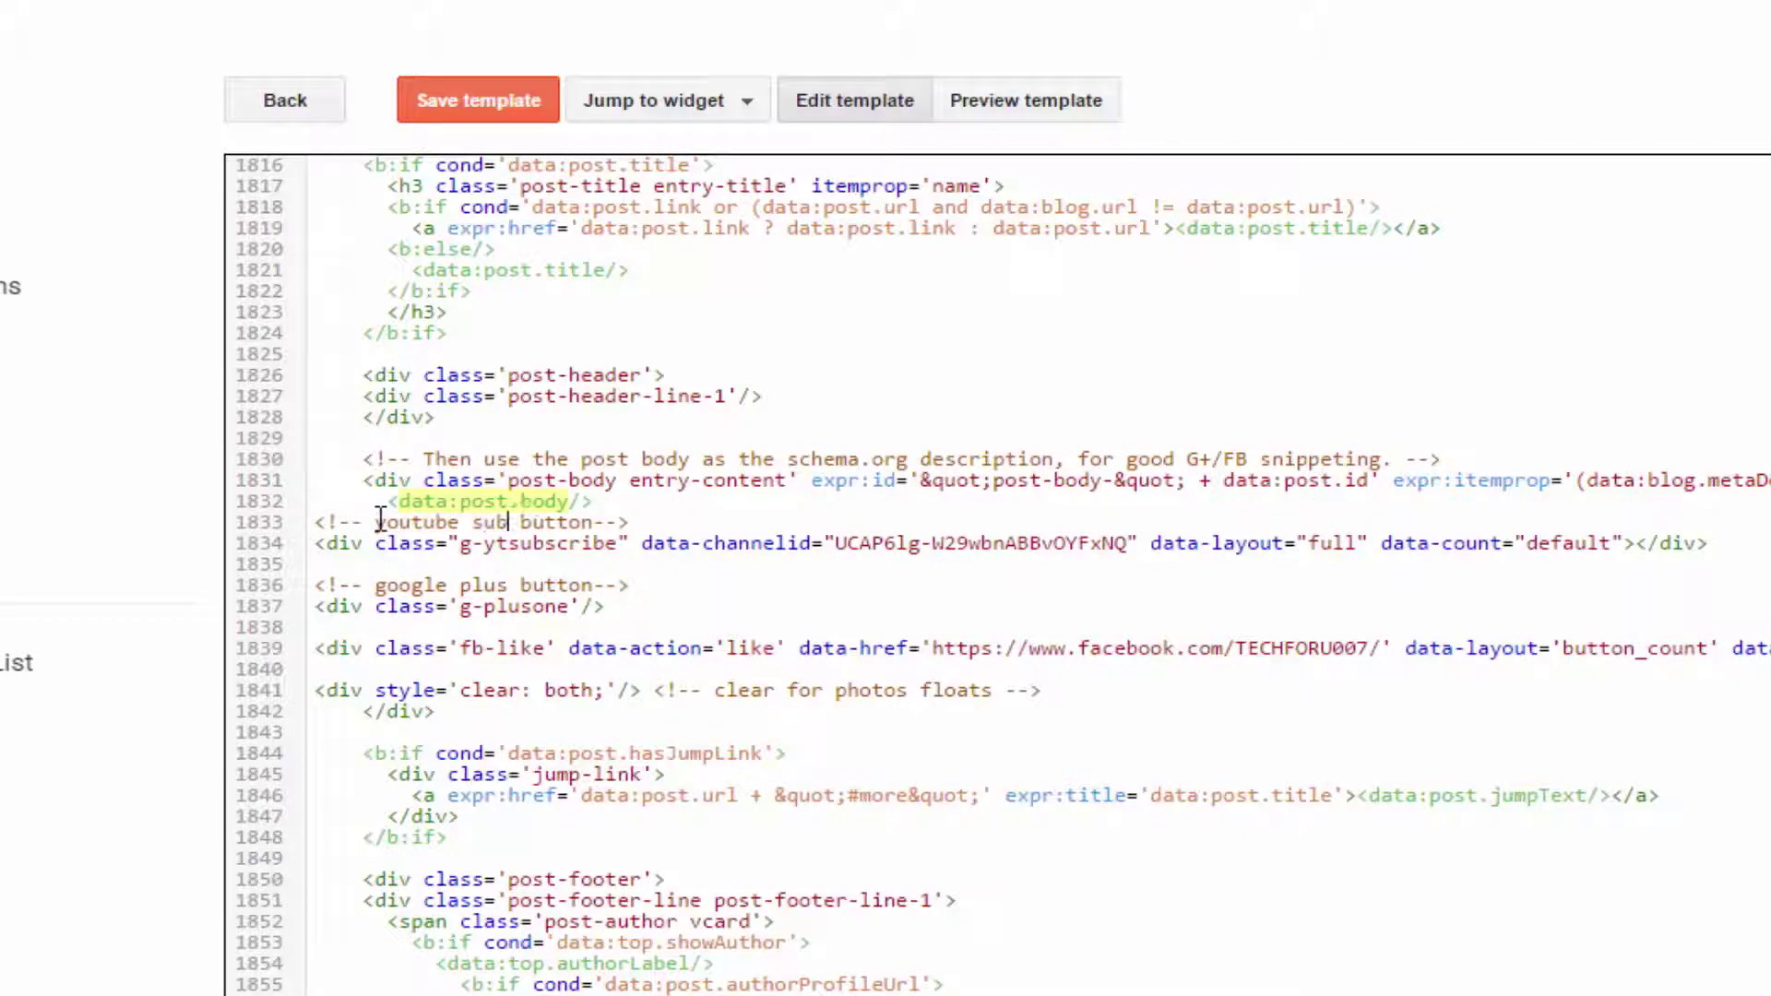
key("Return")
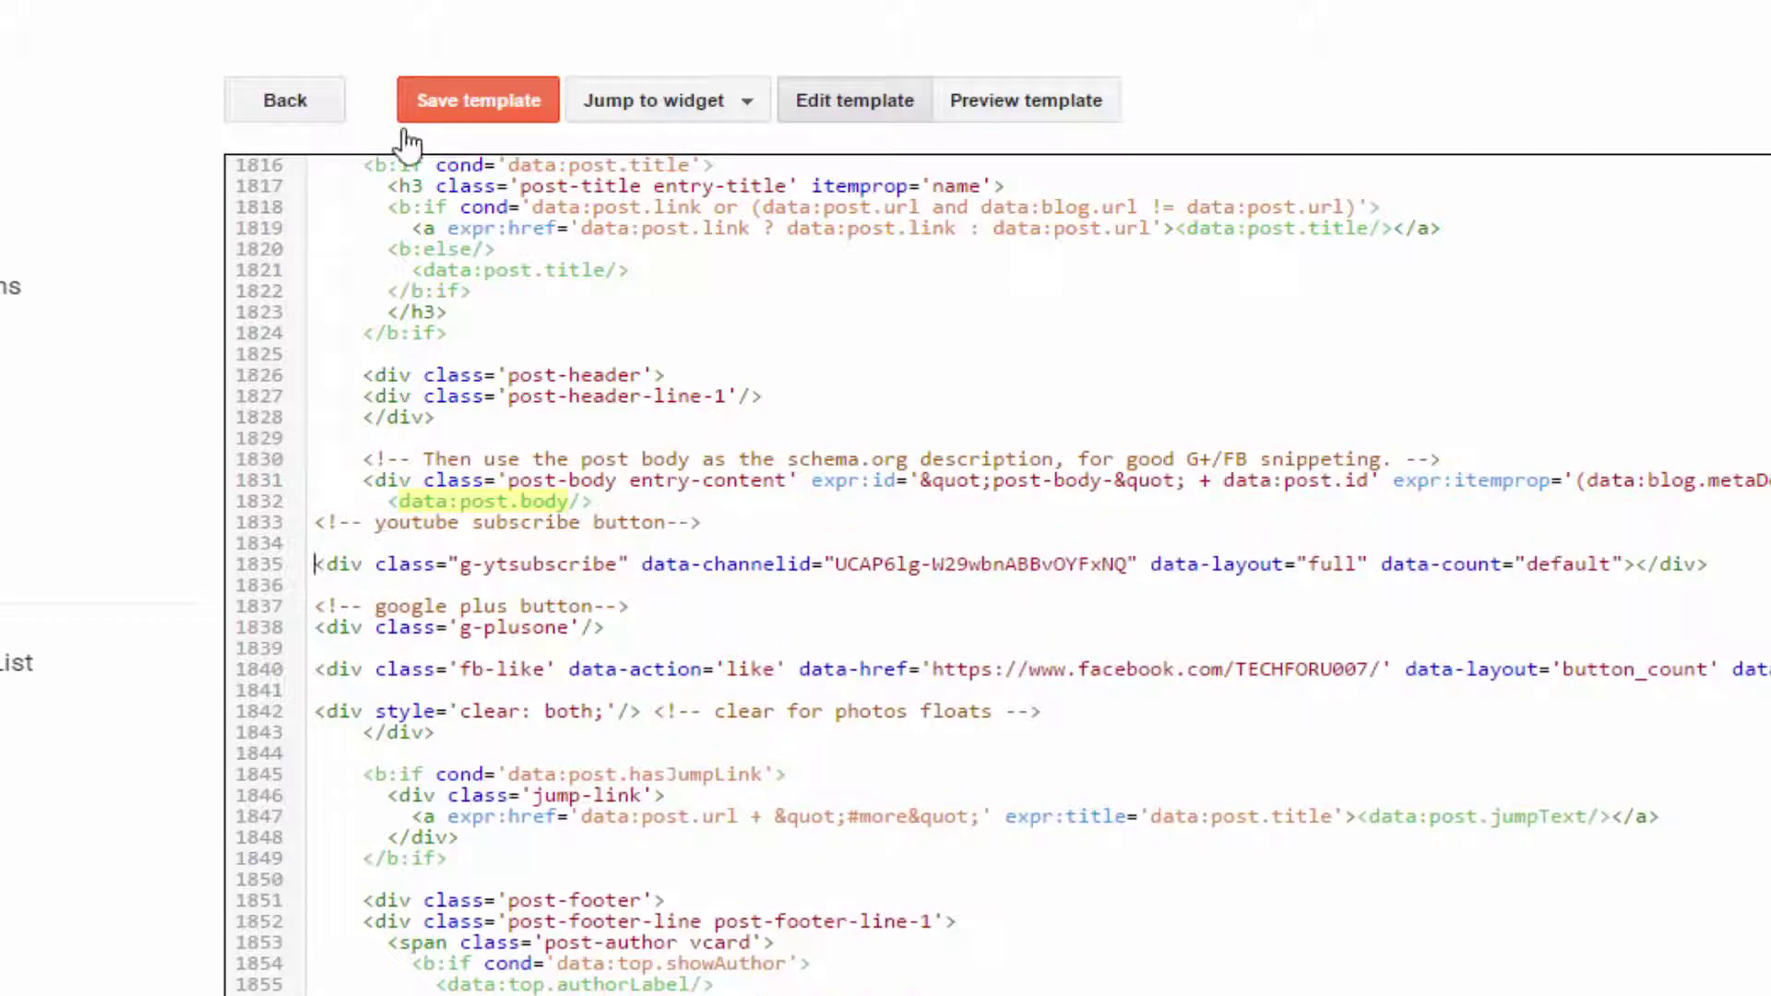
left_click(473, 117)
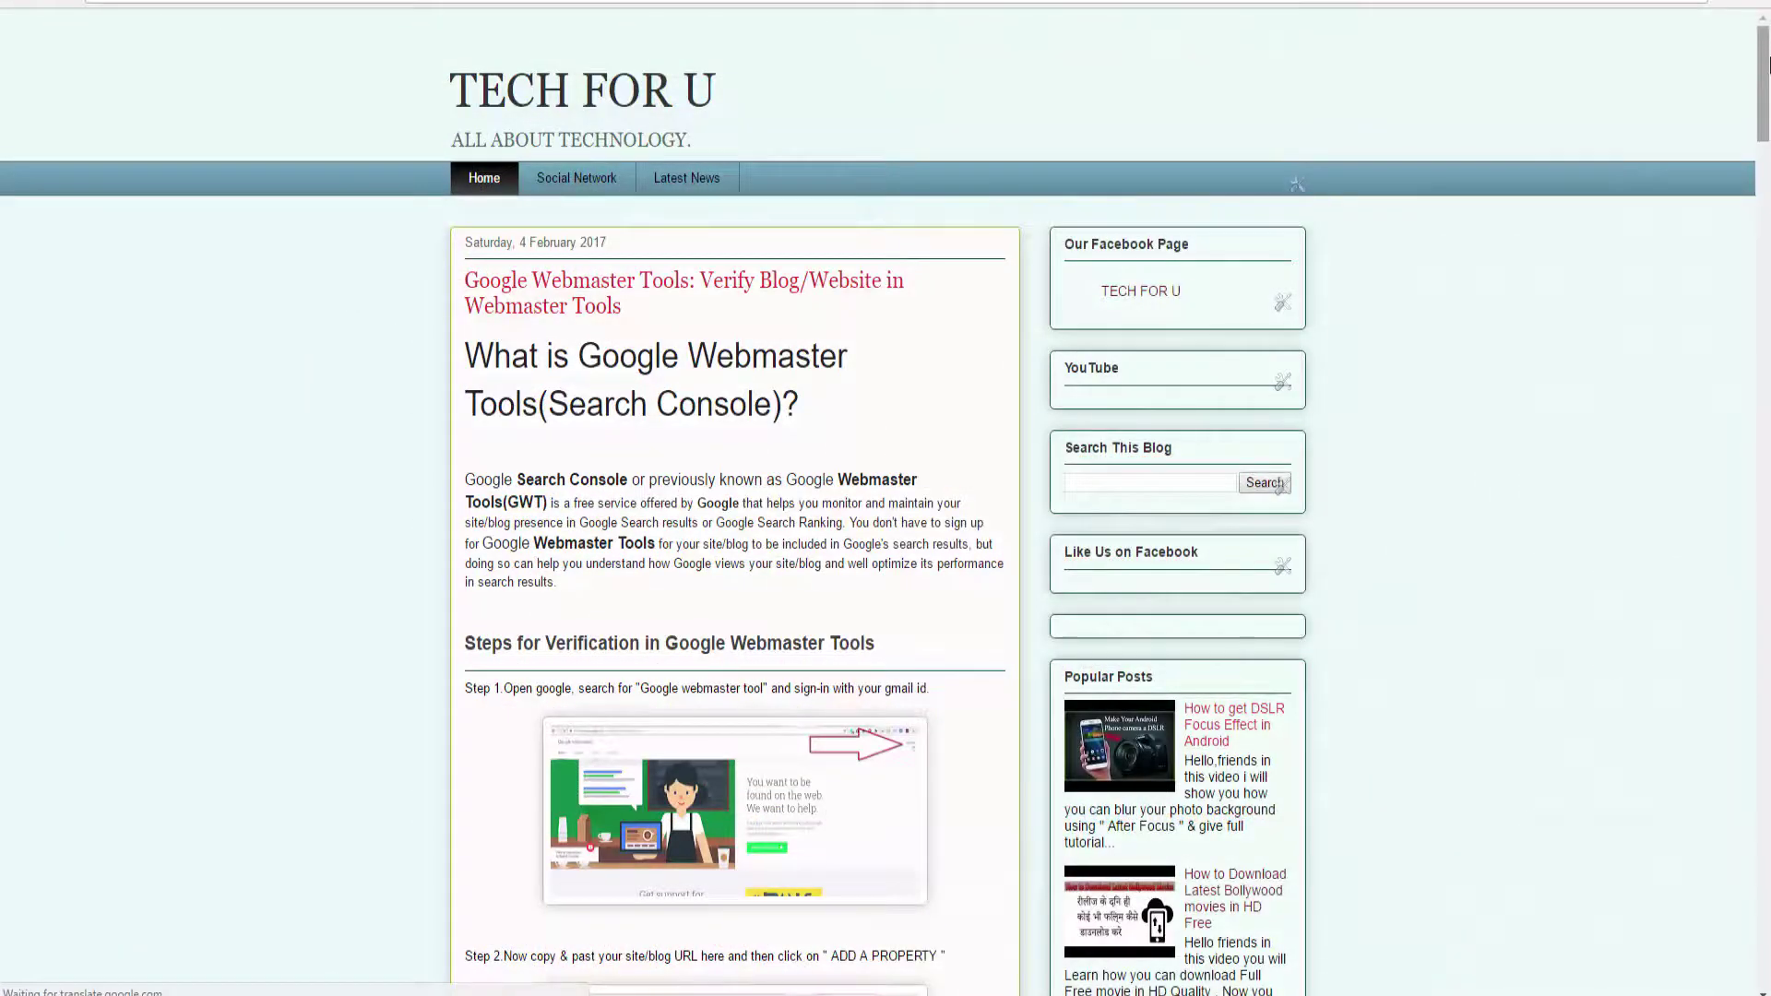
Scroll down the live blog to check the subscribe button under each post.
scroll(1400, 492, "down", 20)
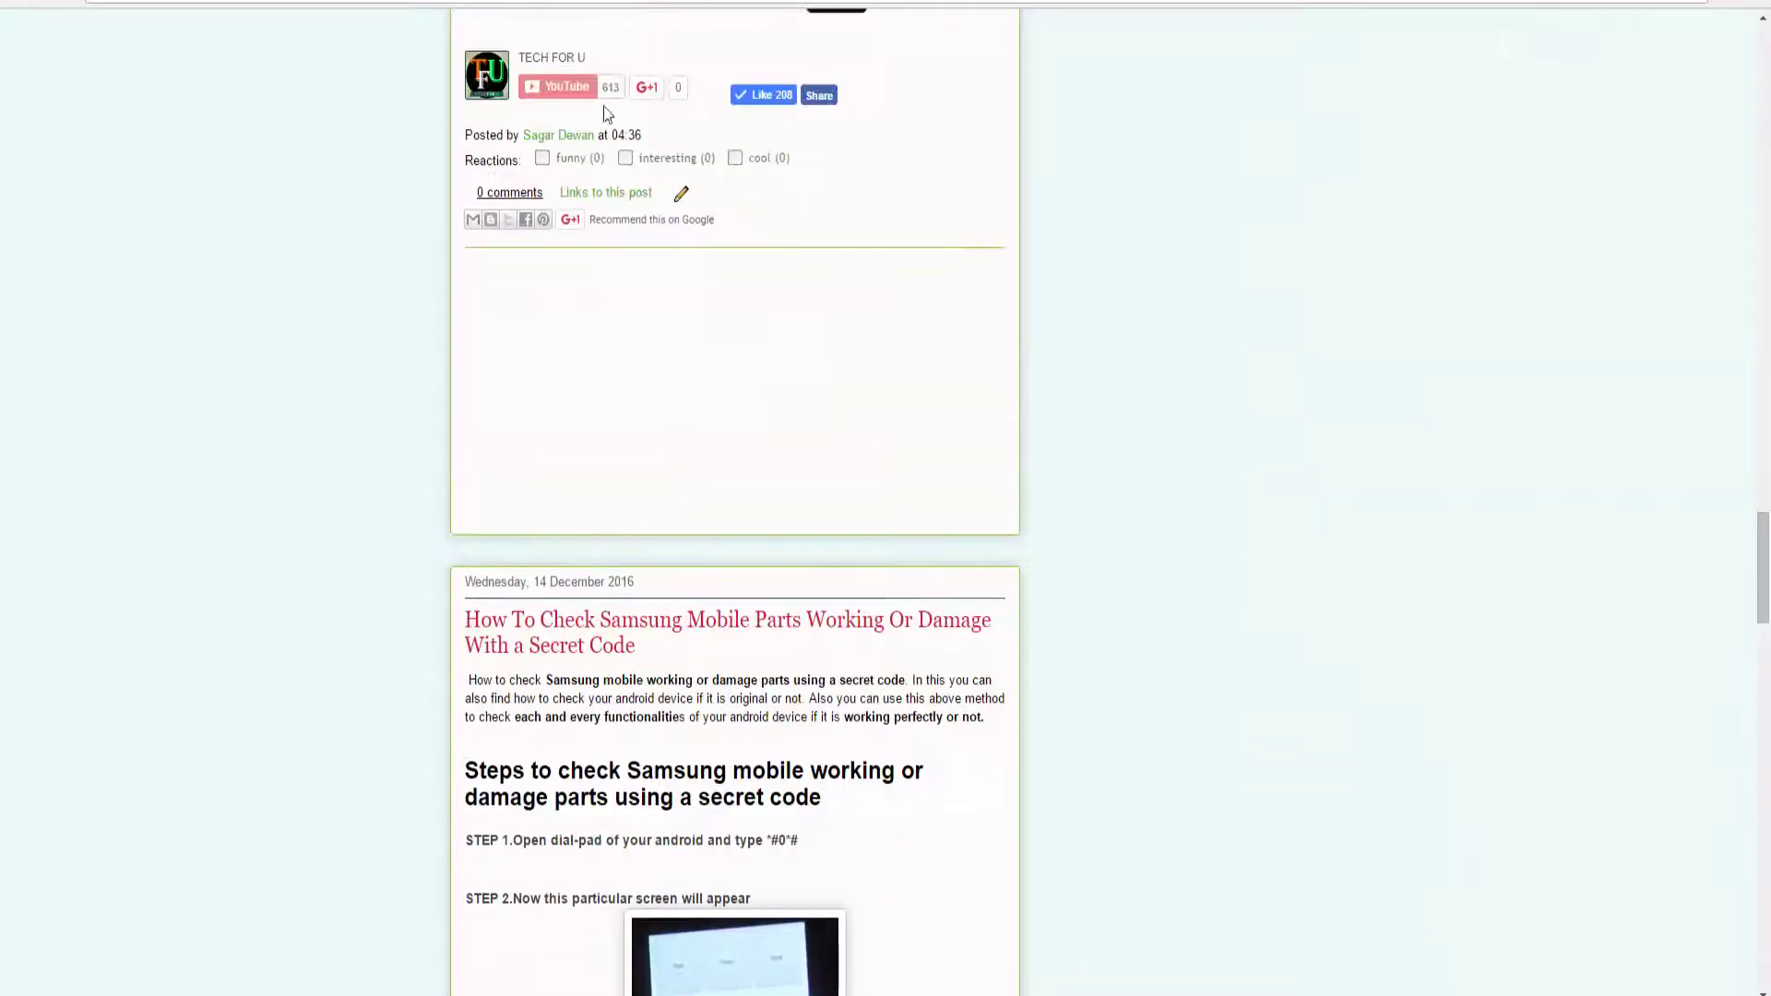
left_click_drag(1768, 540, 1768, 724)
scroll(683, 486, "down", 18)
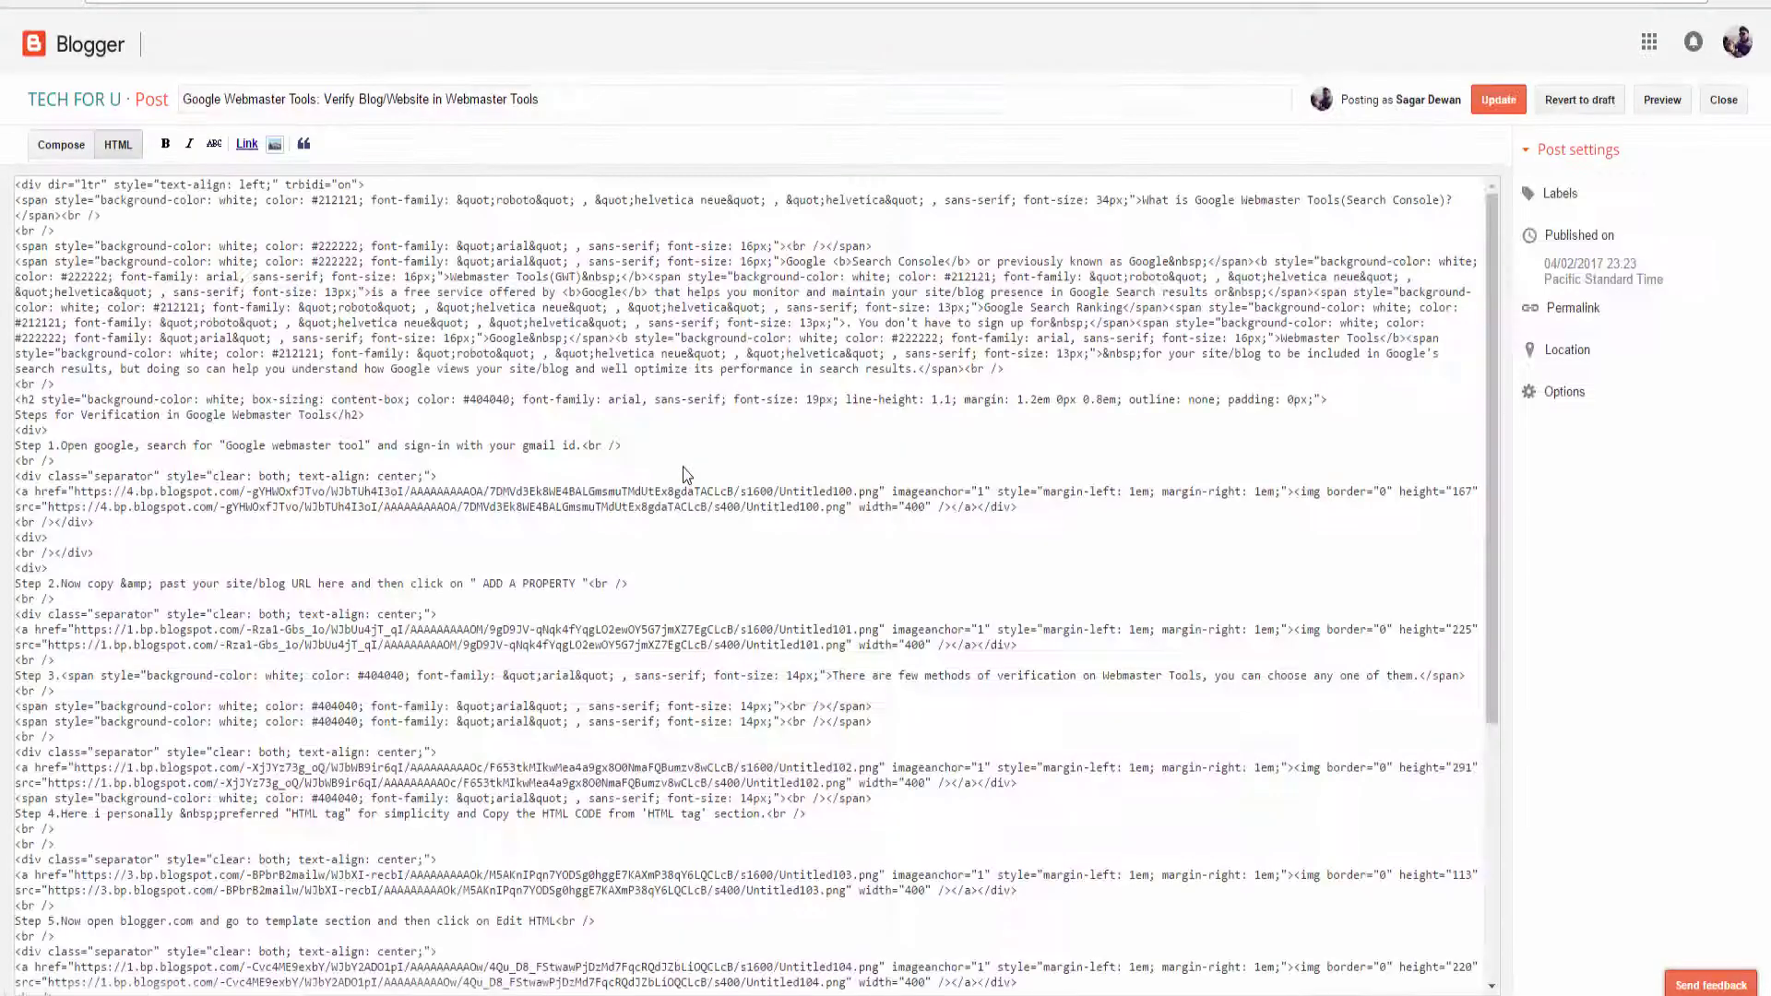
Delete the old g-ytsubscribe div line from the Webmaster Tools post's HTML and update the post.
left_click_drag(1488, 686, 1453, 865)
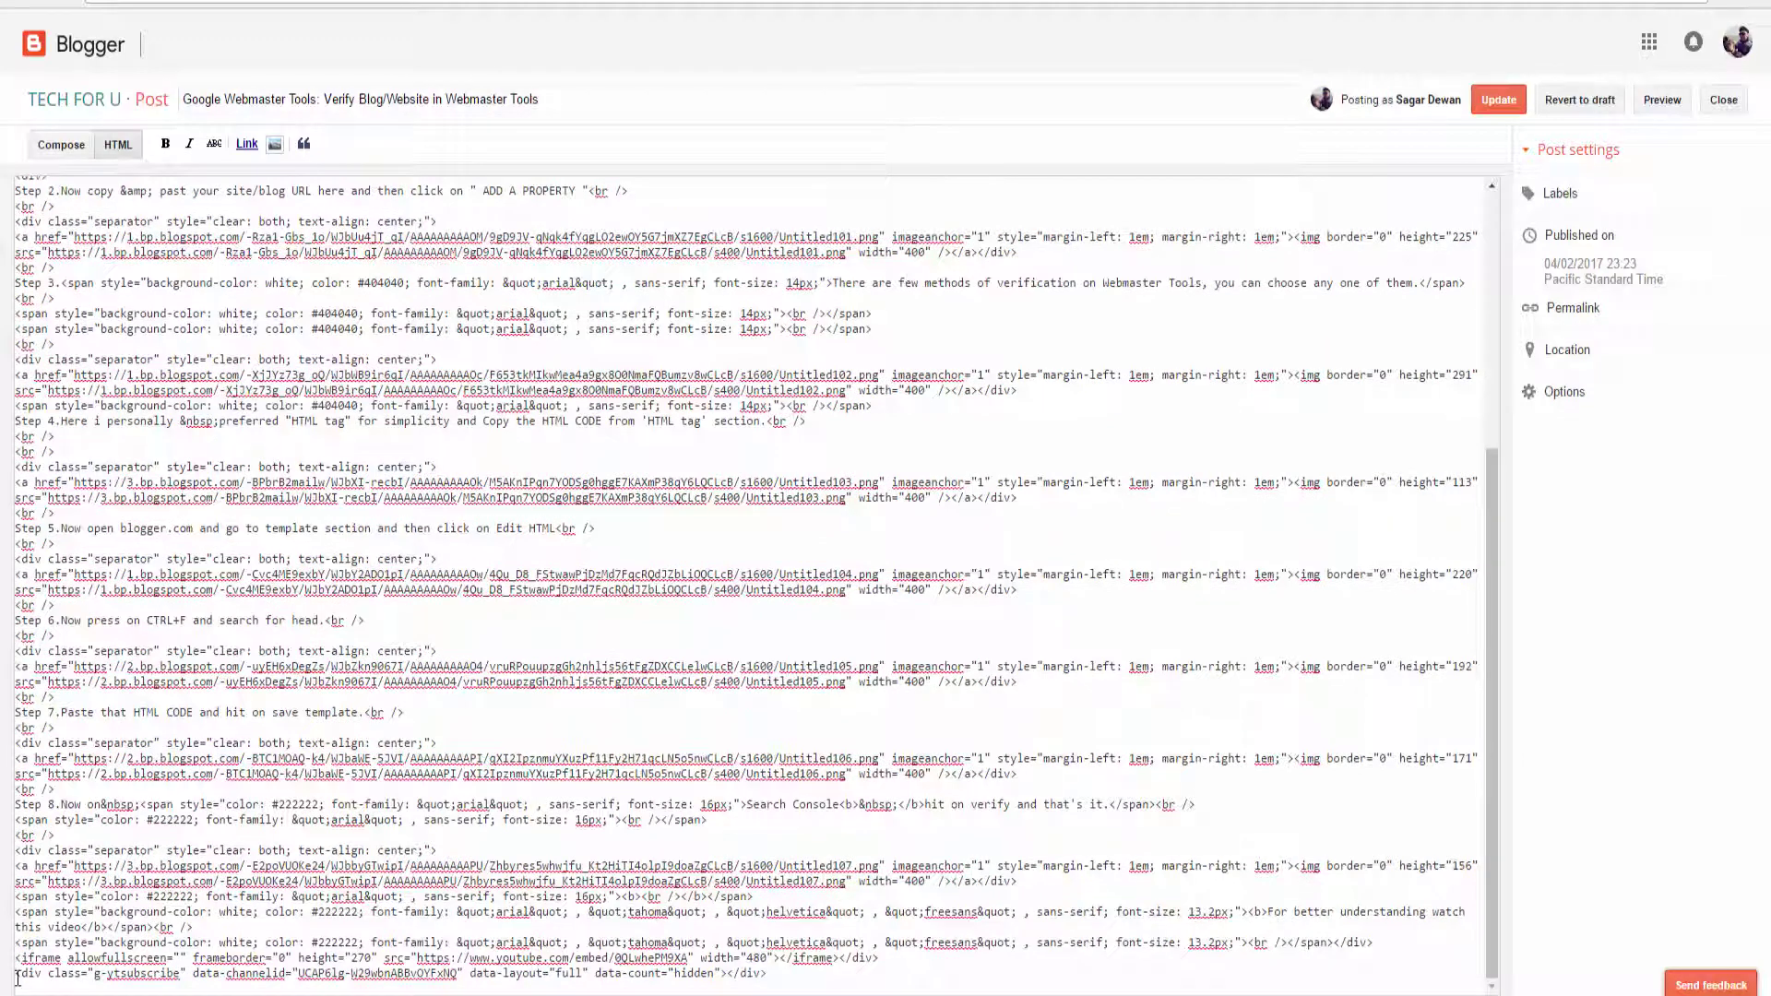
left_click_drag(35, 976, 692, 988)
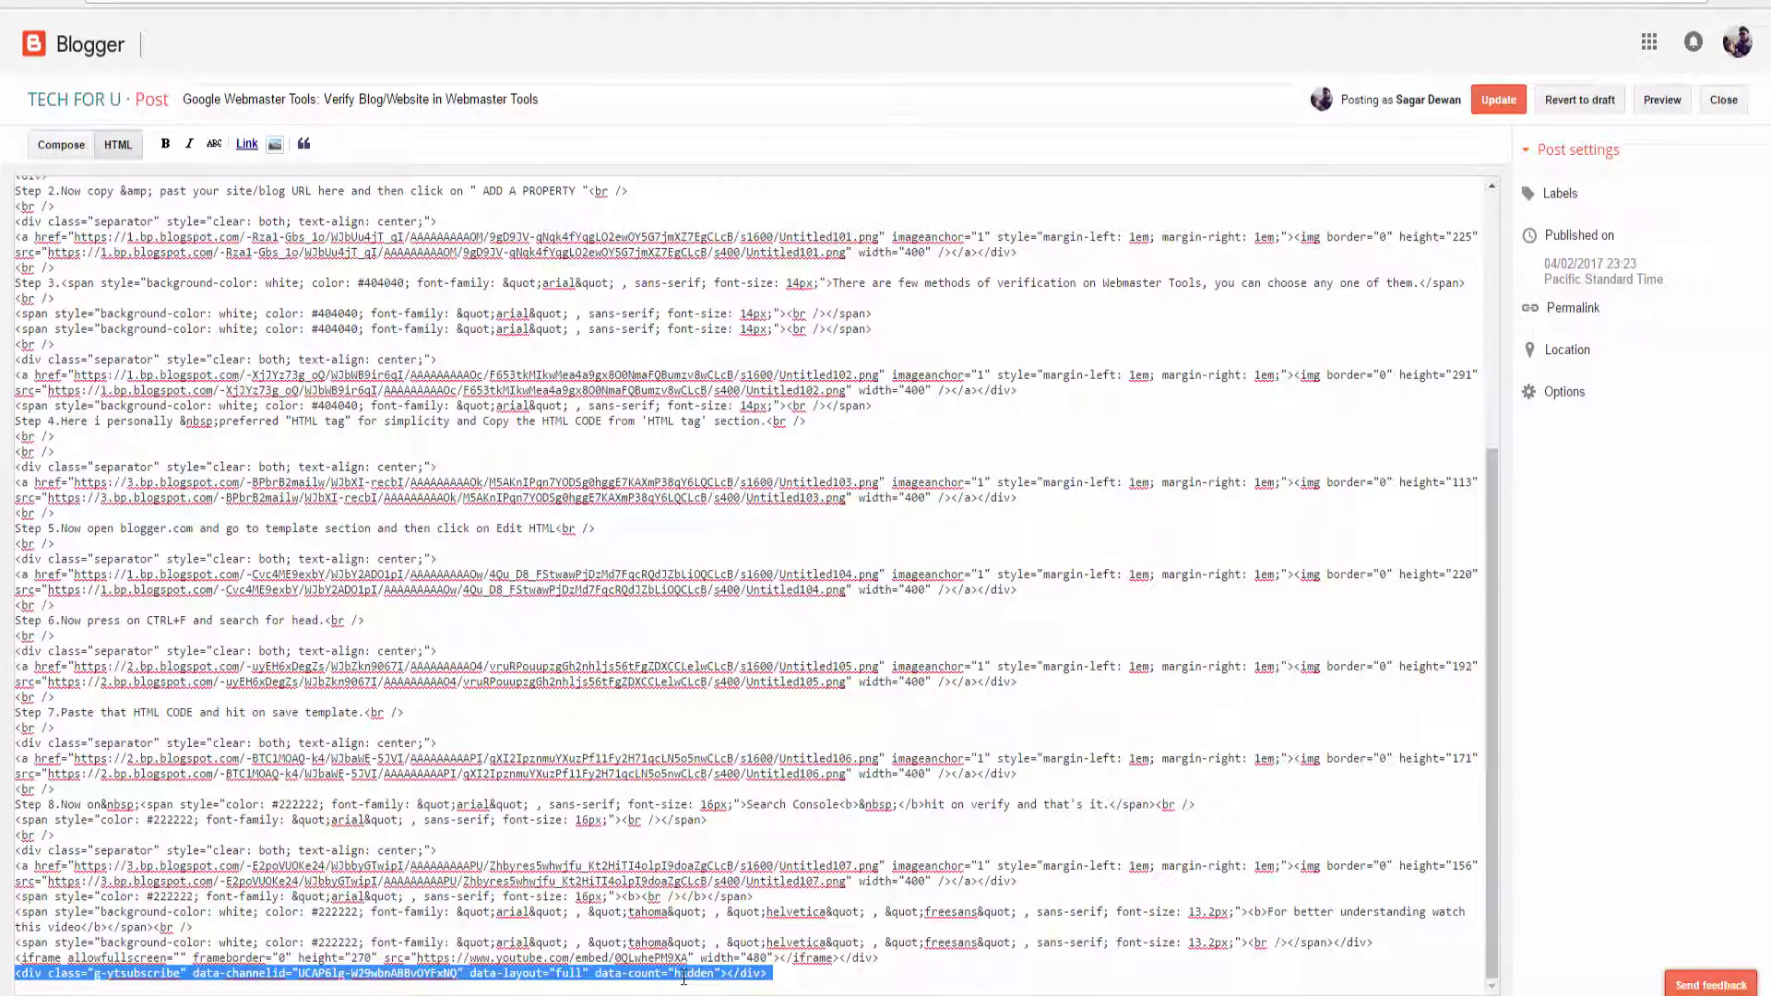
key("Delete")
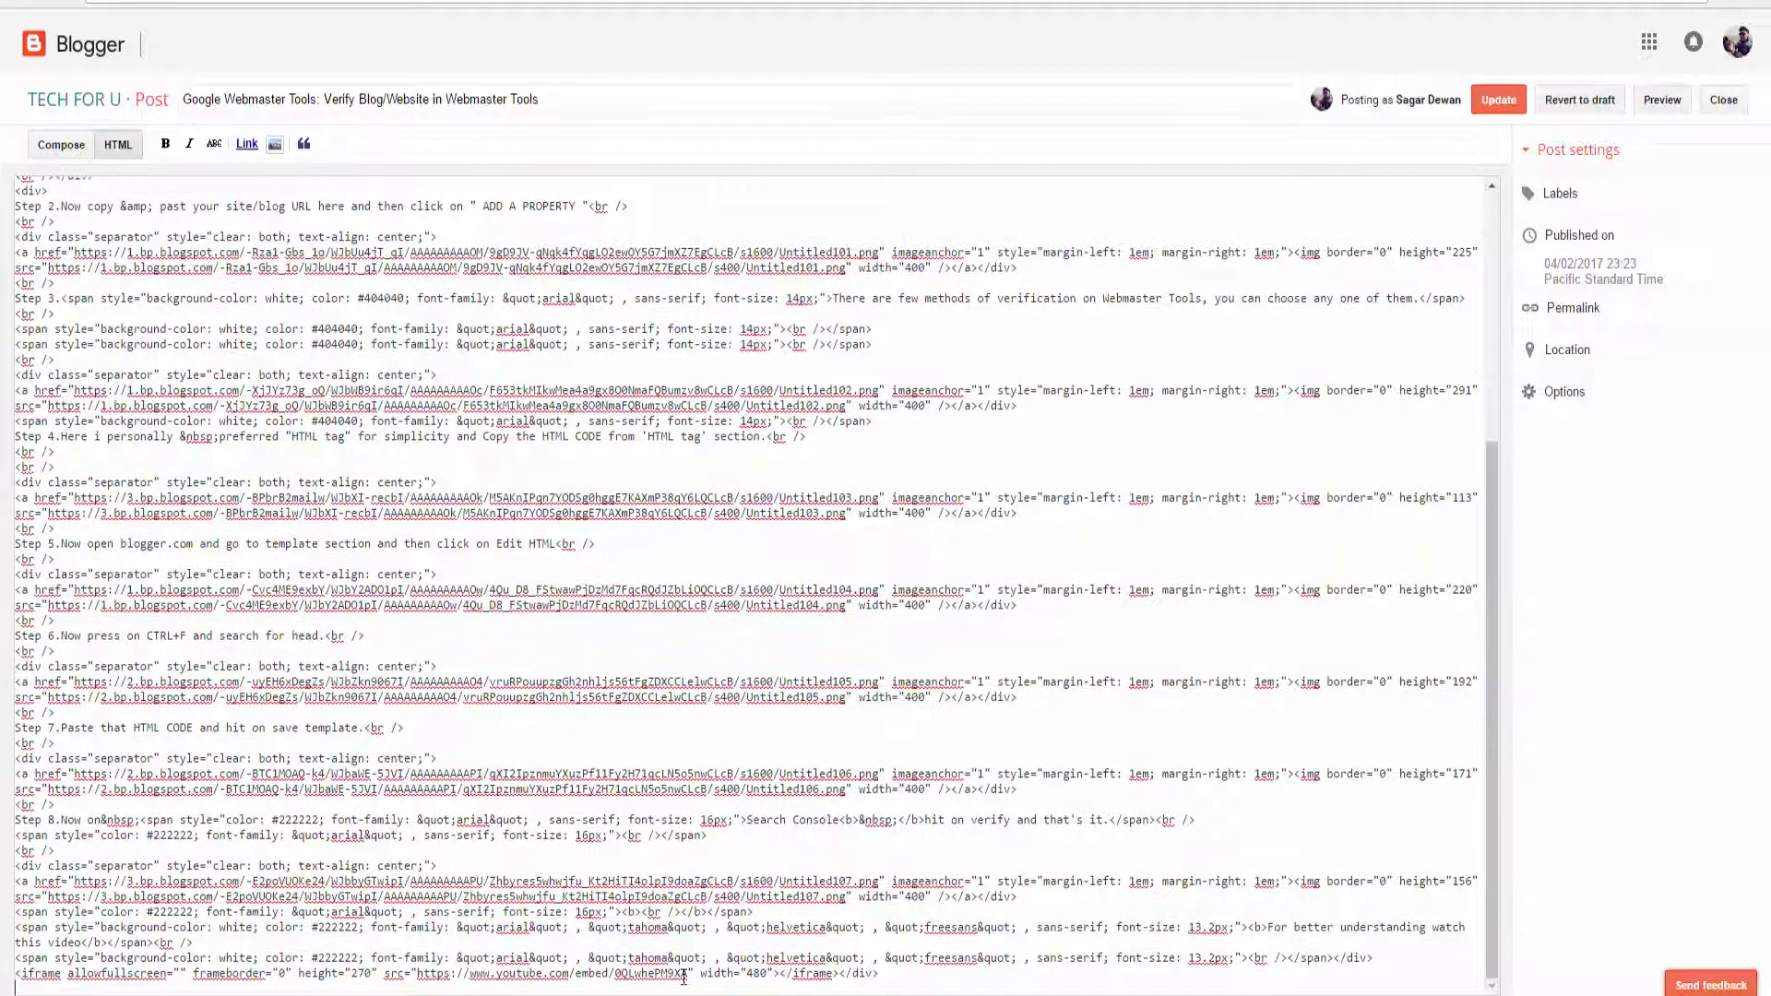
left_click(1500, 101)
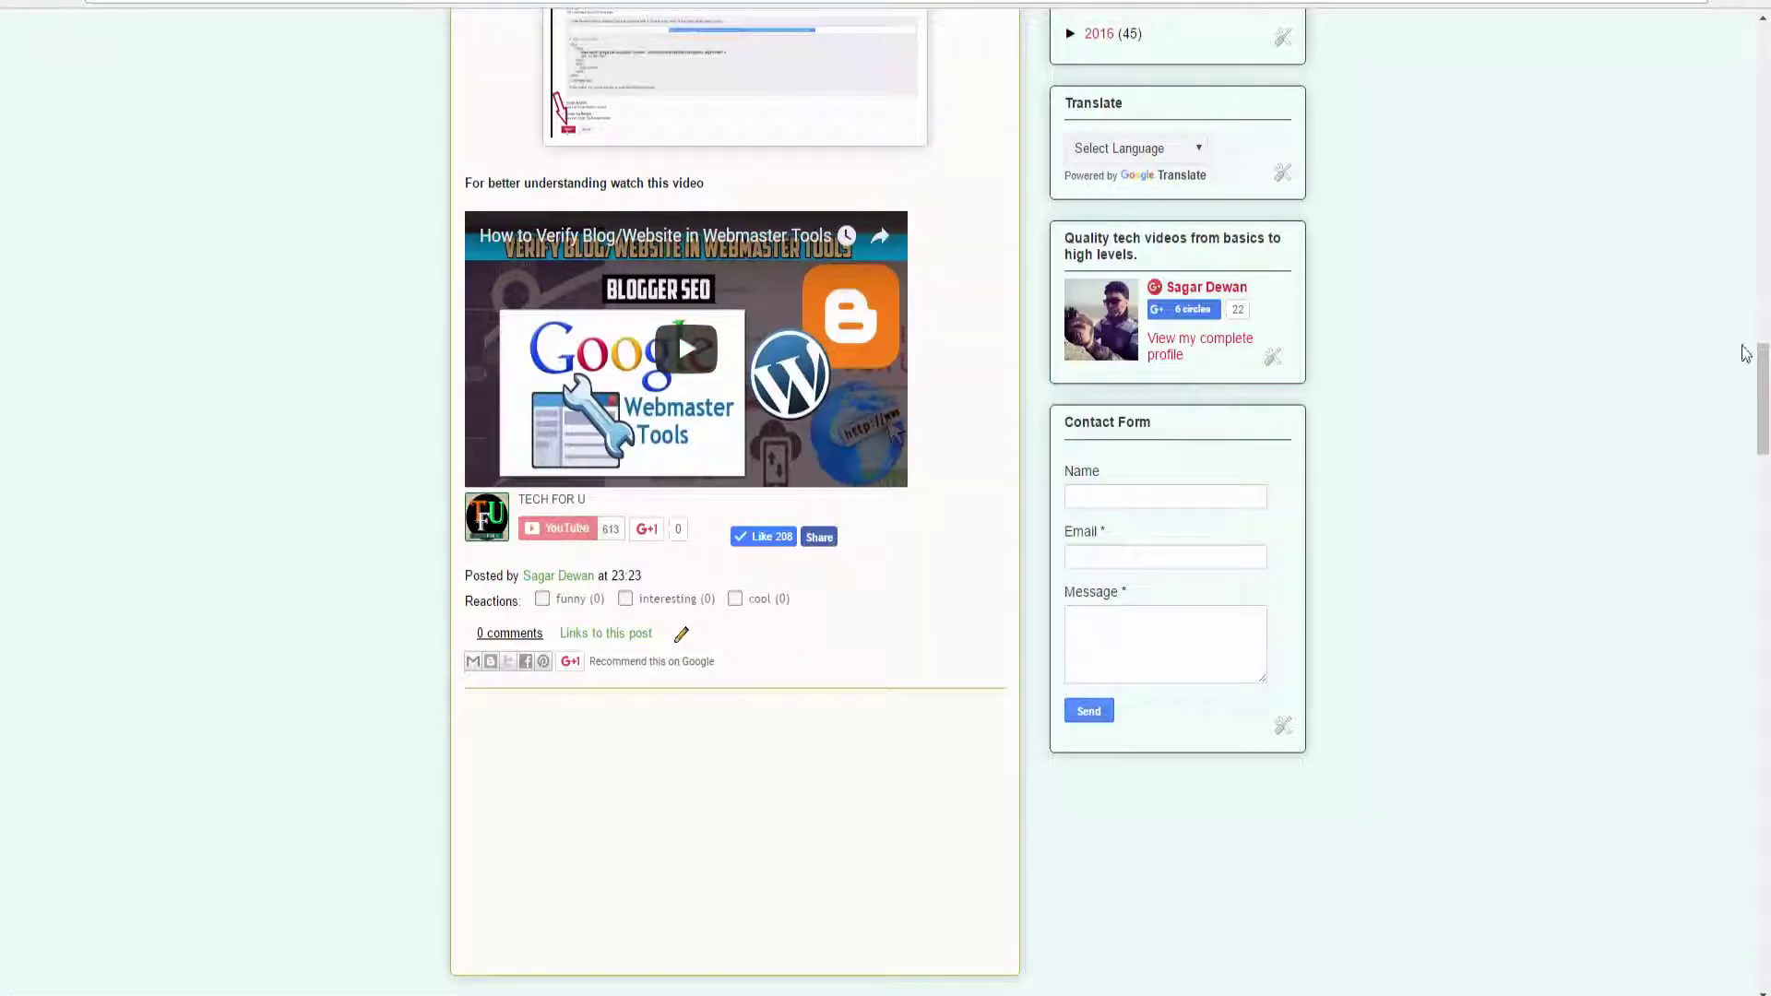